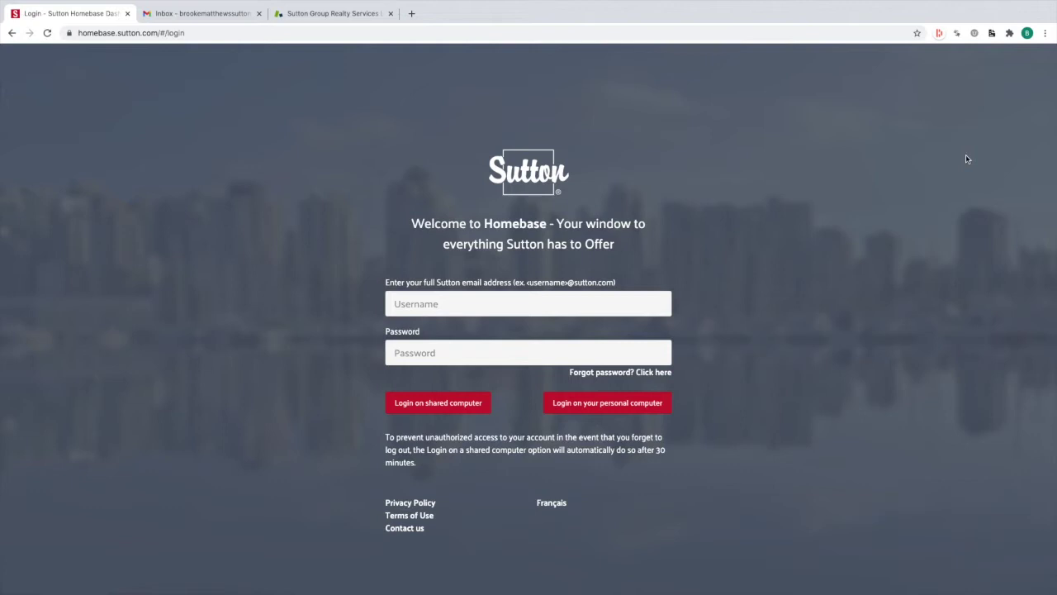
# Enter the account e-mail address and the account password in the Sutton Homebase login fields
pyautogui.click(500, 302)
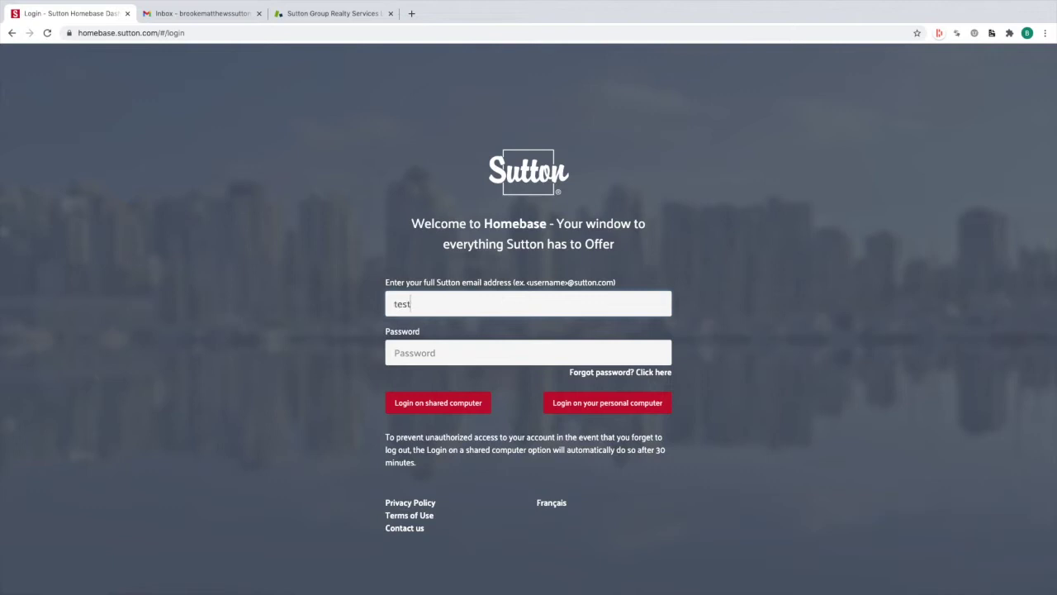
pyautogui.click(517, 360)
pyautogui.write('password1')
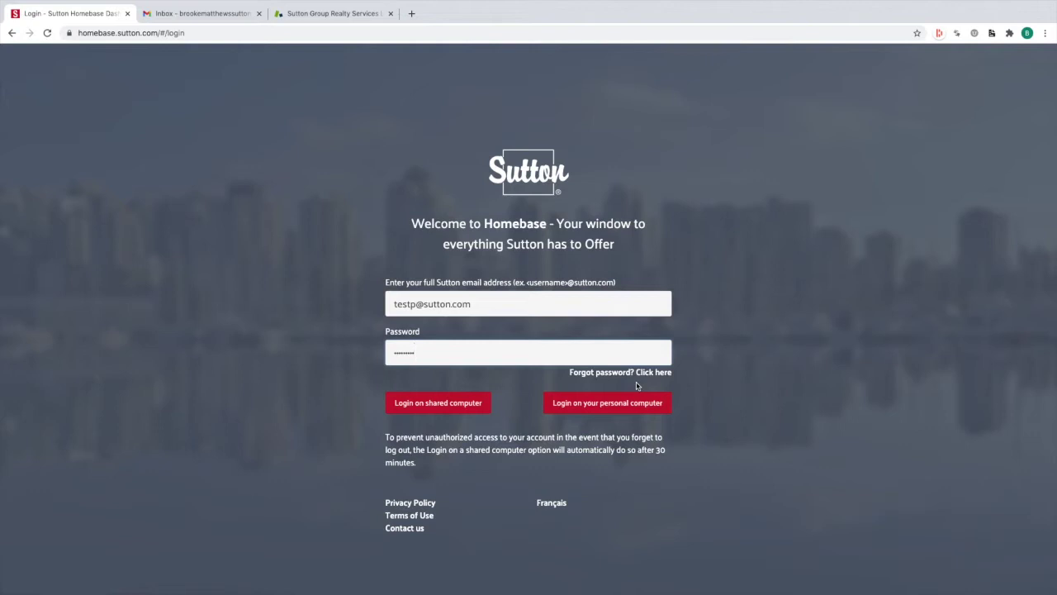
# Sign in on a personal computer, close the welcome tour and account menu, and launch Designer from Apps & Tools
pyautogui.click(634, 409)
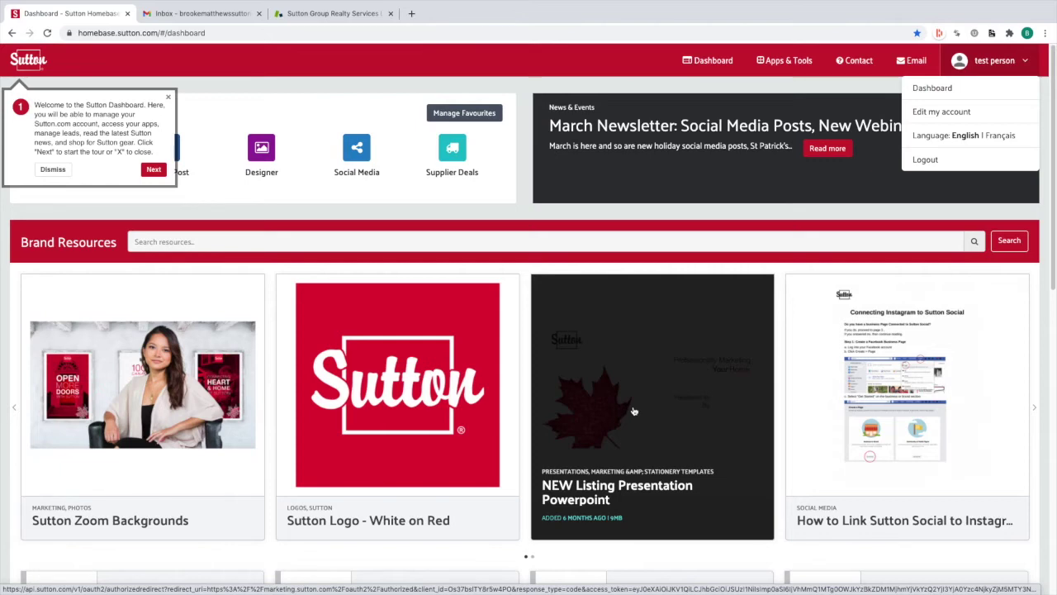
pyautogui.click(167, 98)
pyautogui.click(987, 60)
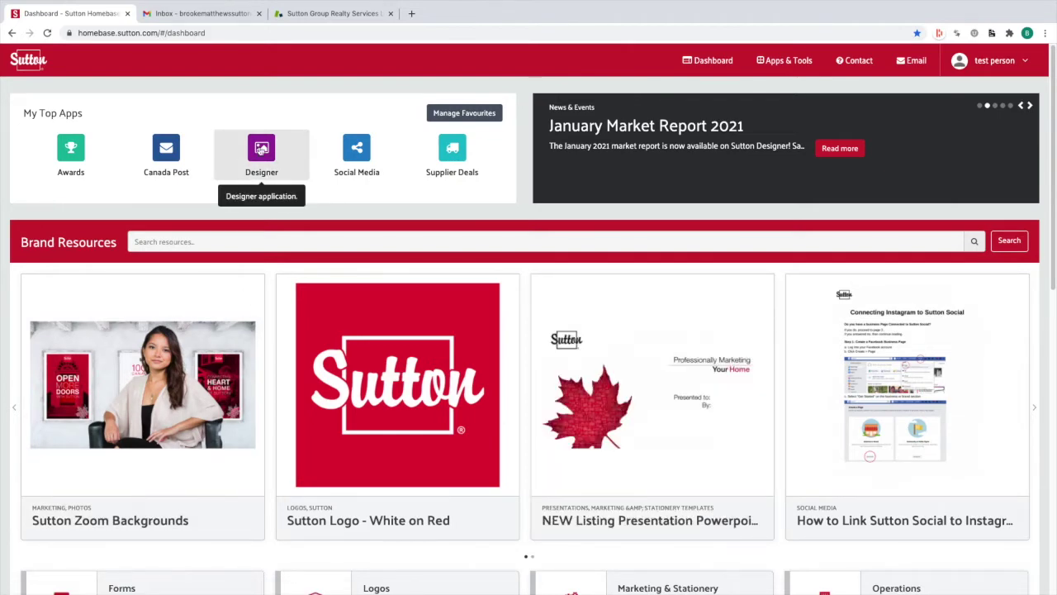
pyautogui.click(779, 64)
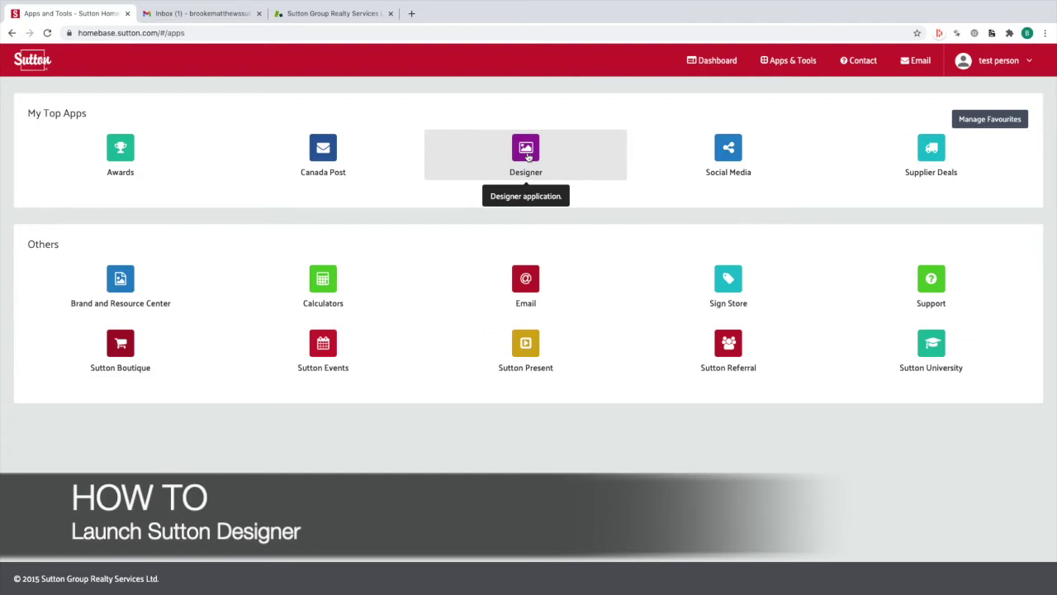
pyautogui.click(528, 157)
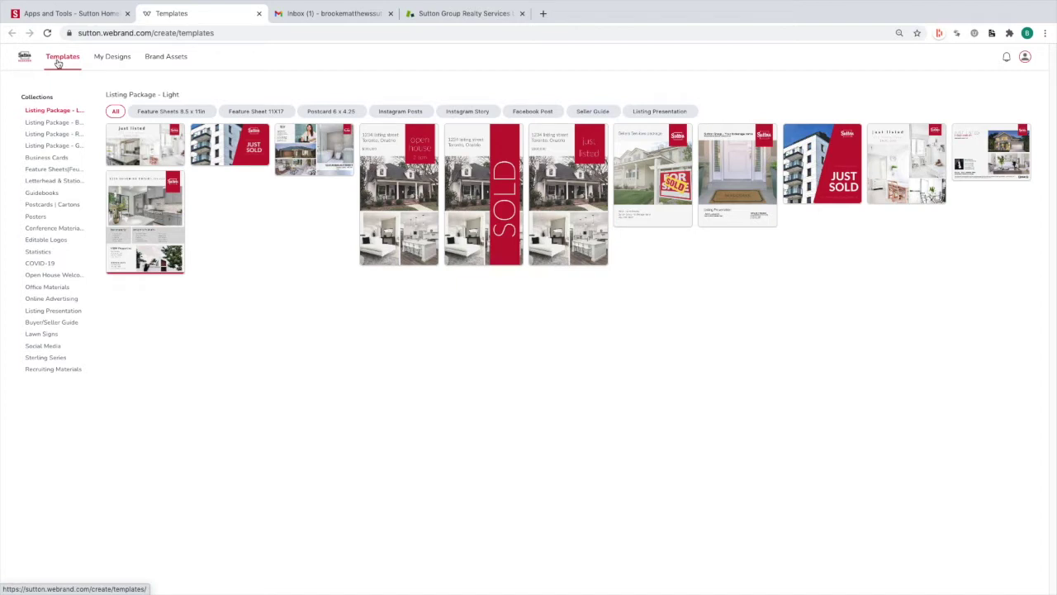
# View My Designs and Brand Assets, then go back to the Templates page
pyautogui.click(109, 56)
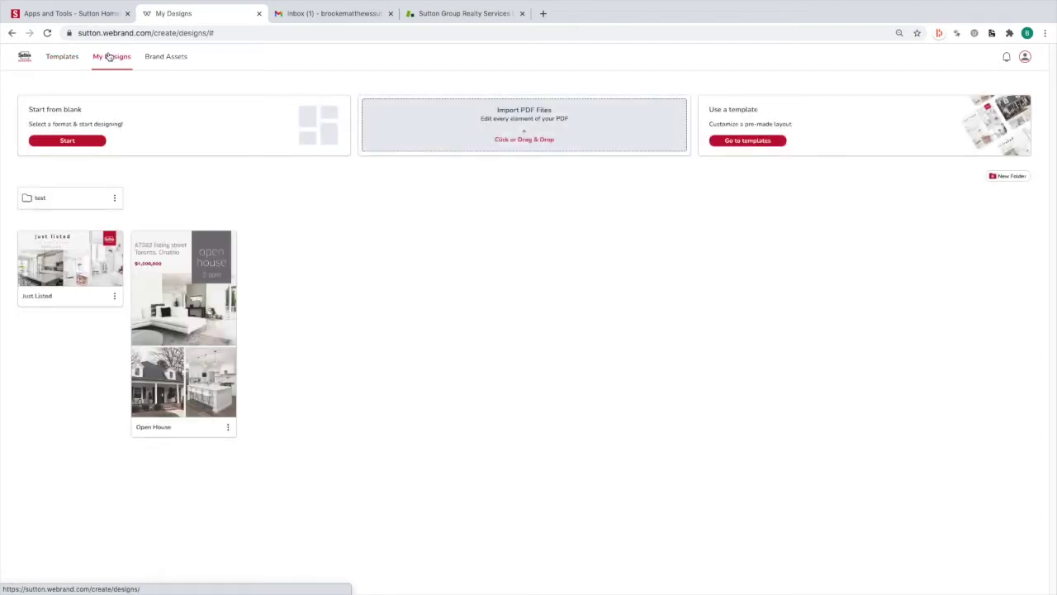
pyautogui.click(175, 65)
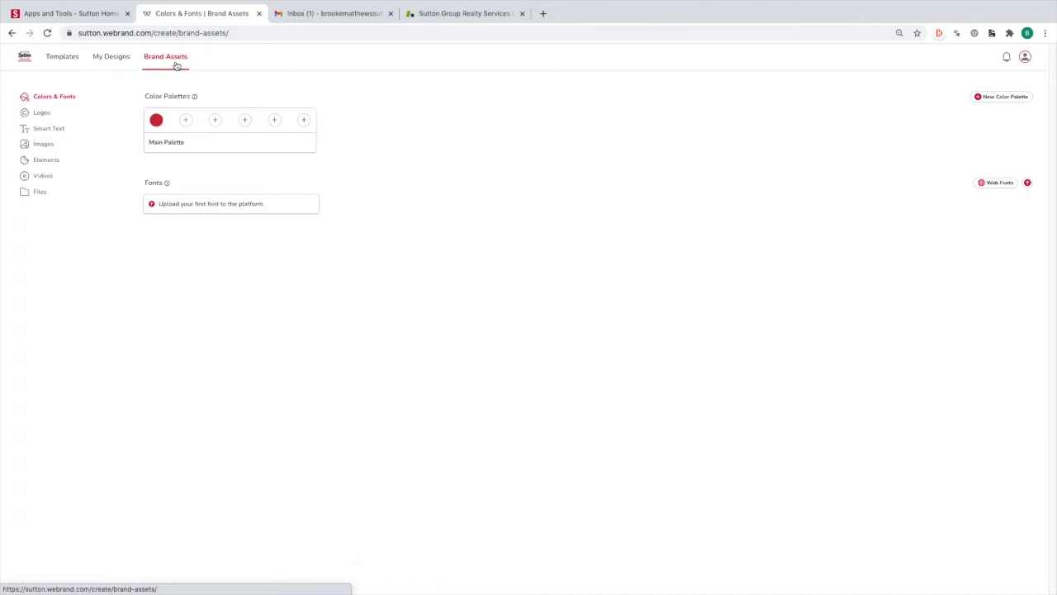
pyautogui.click(64, 66)
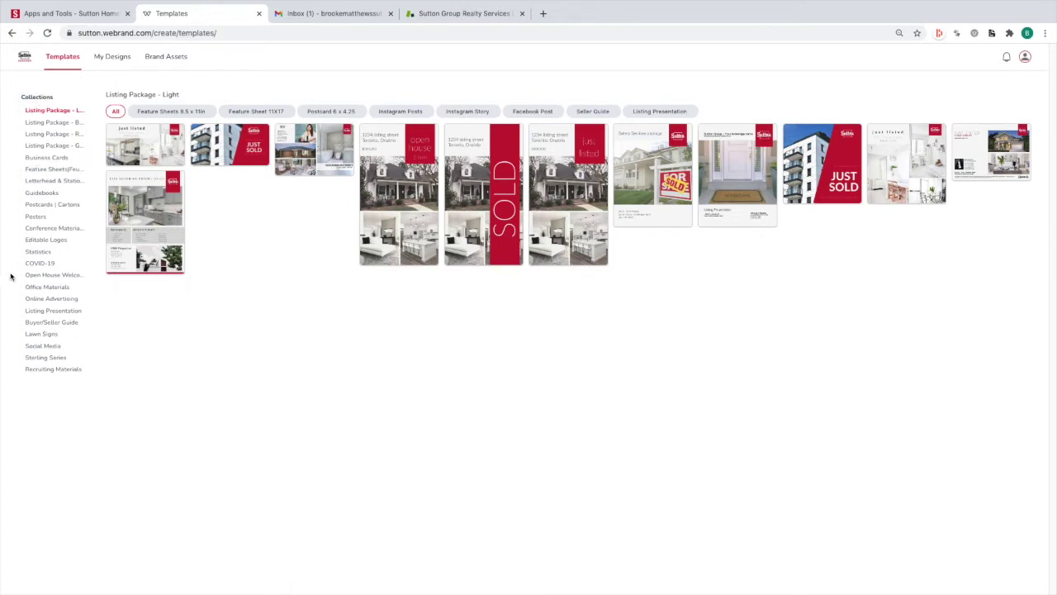
# Browse Business Cards, Posters, Statistics, Buyer/Seller Guide and Listing Presentation, then filter Social Media to February Holiday Posts
pyautogui.click(47, 157)
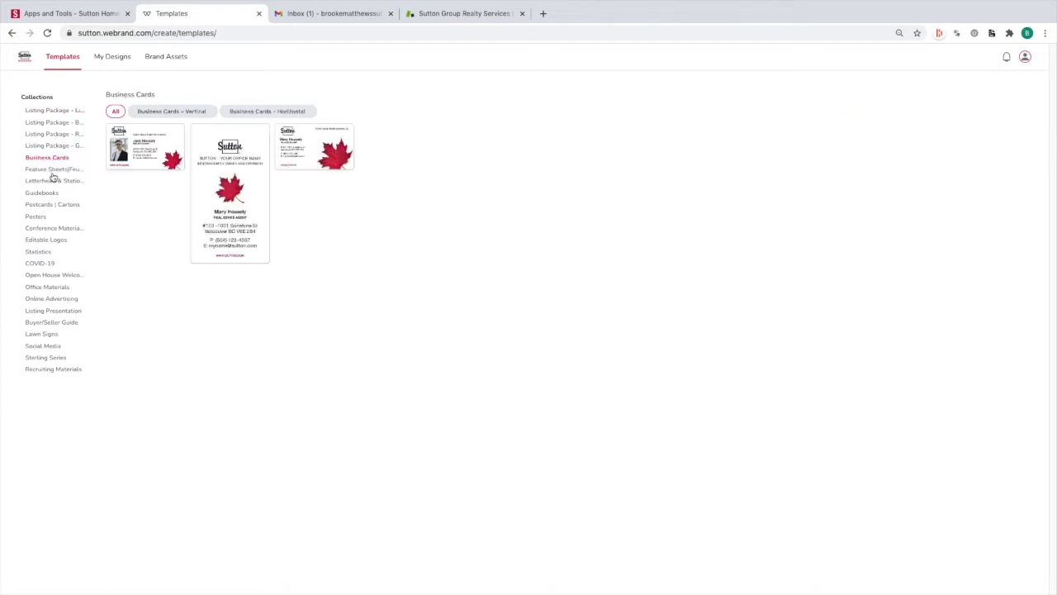
pyautogui.click(45, 221)
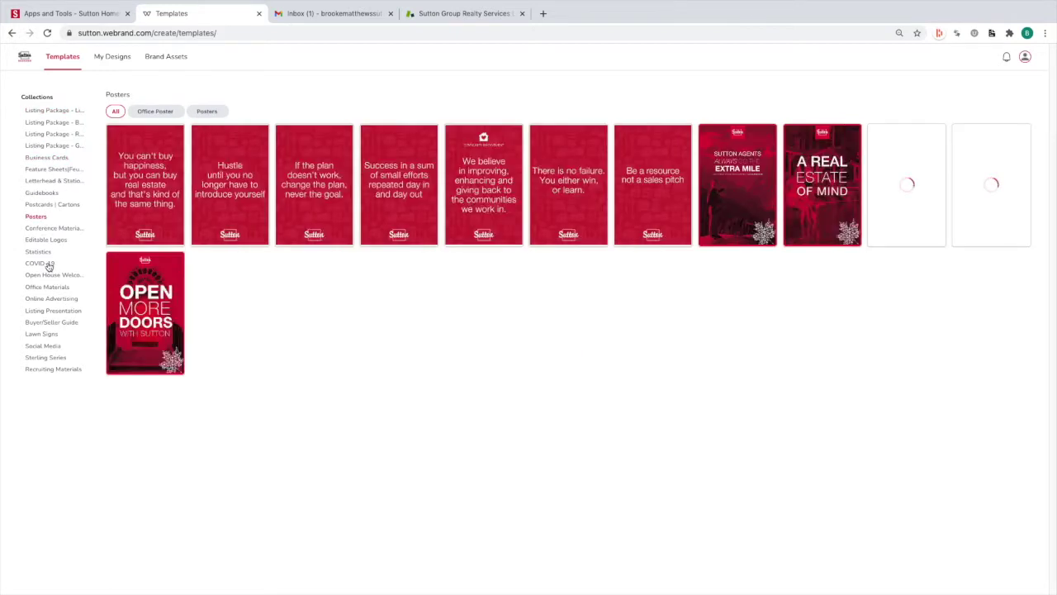
pyautogui.click(45, 253)
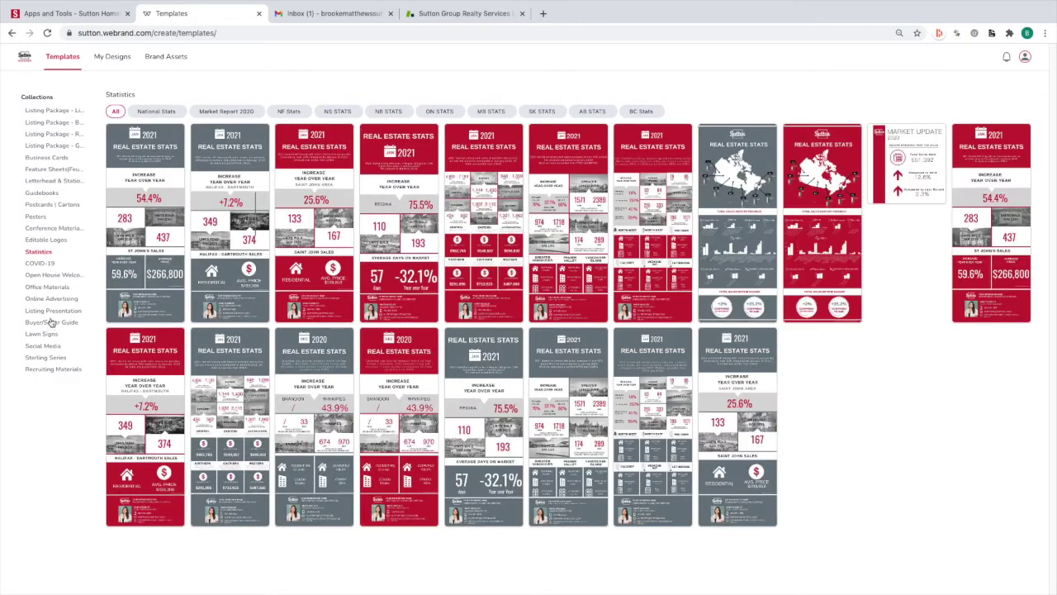
pyautogui.click(55, 346)
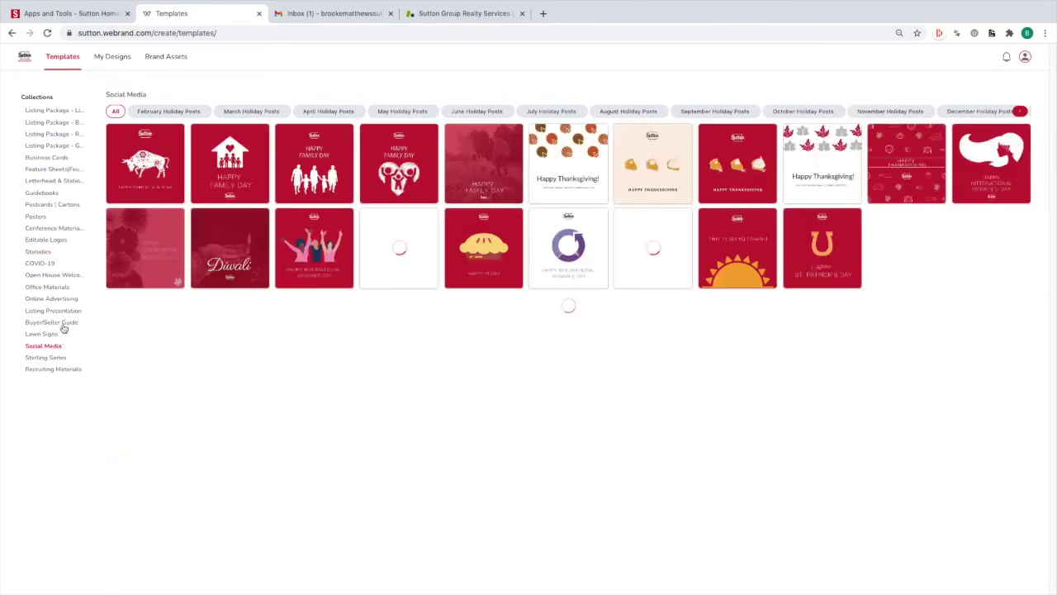
pyautogui.click(62, 323)
pyautogui.click(64, 312)
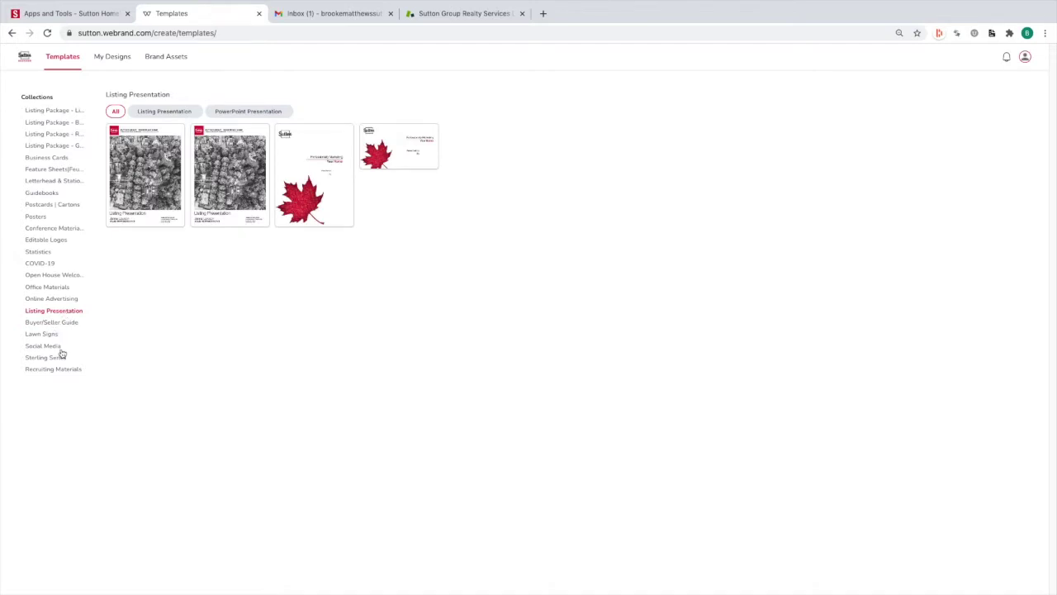
pyautogui.click(61, 348)
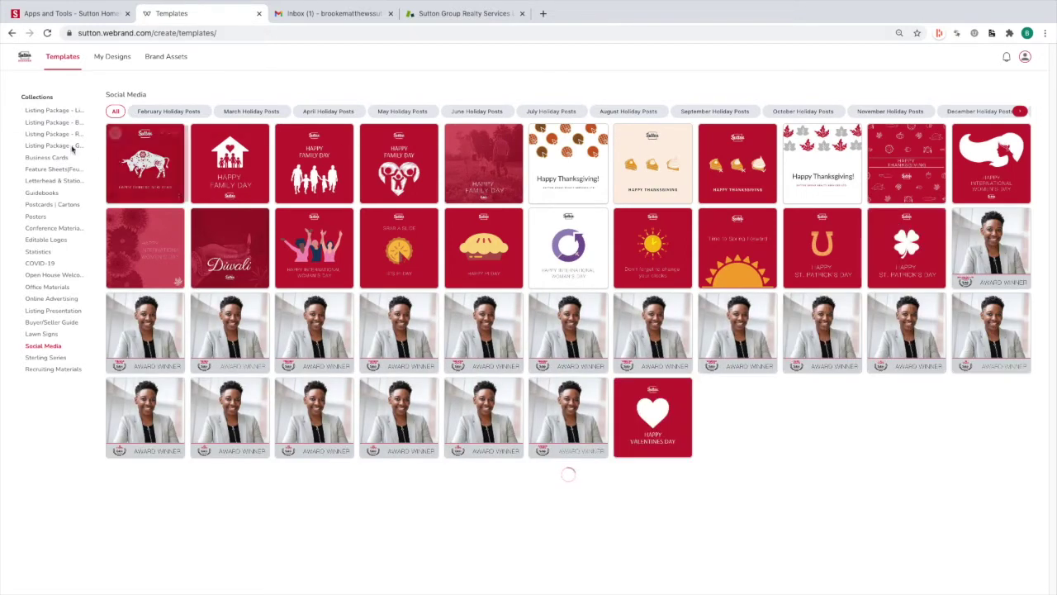
pyautogui.click(175, 113)
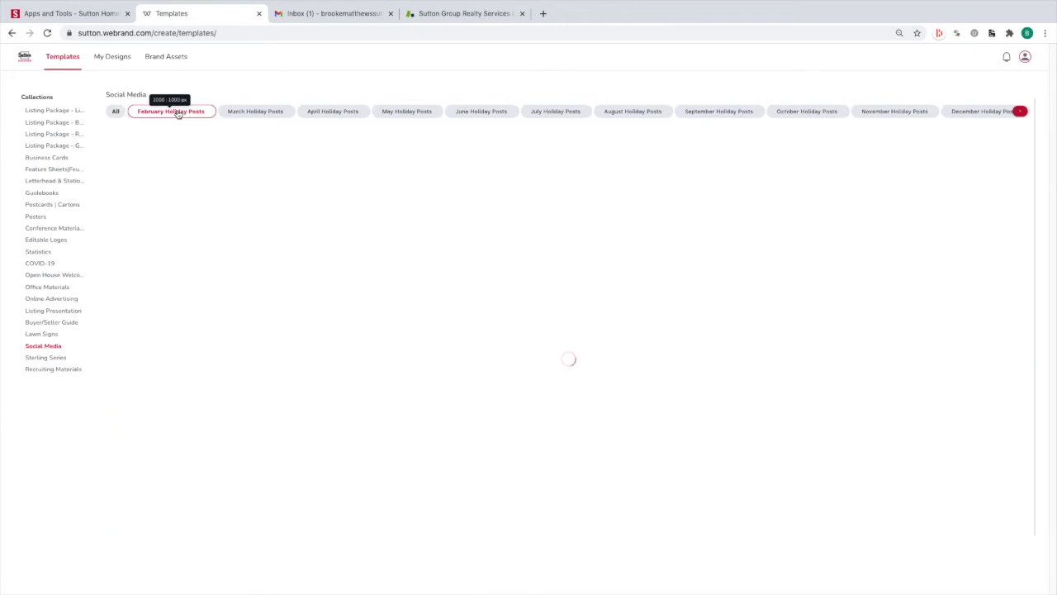
# Filter Social Media through March Holiday Posts, Agent/Listing Posts and New Agent Posts, ending on Awards
pyautogui.click(271, 116)
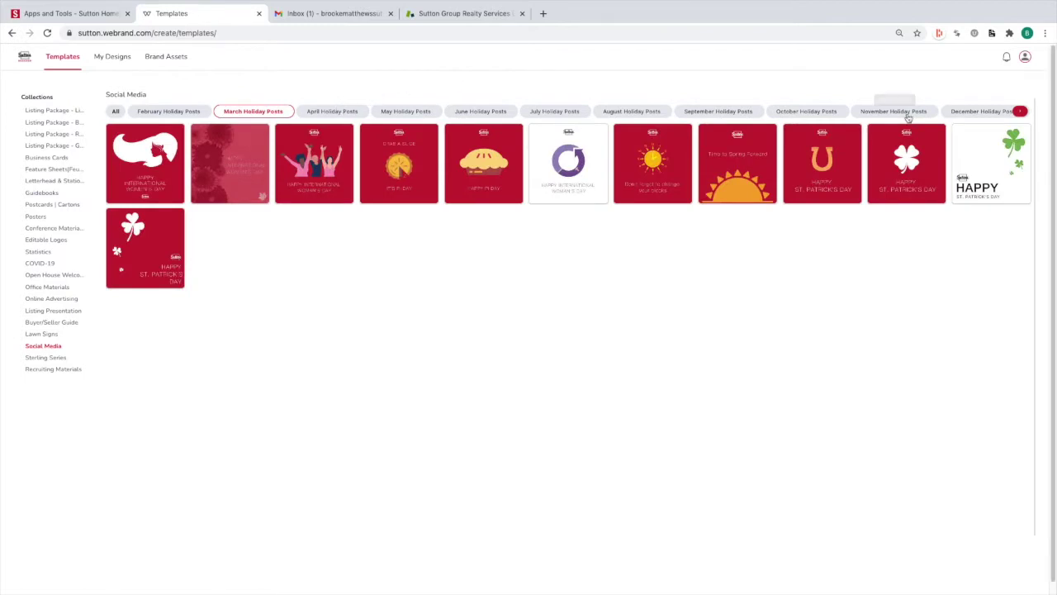
pyautogui.click(1023, 112)
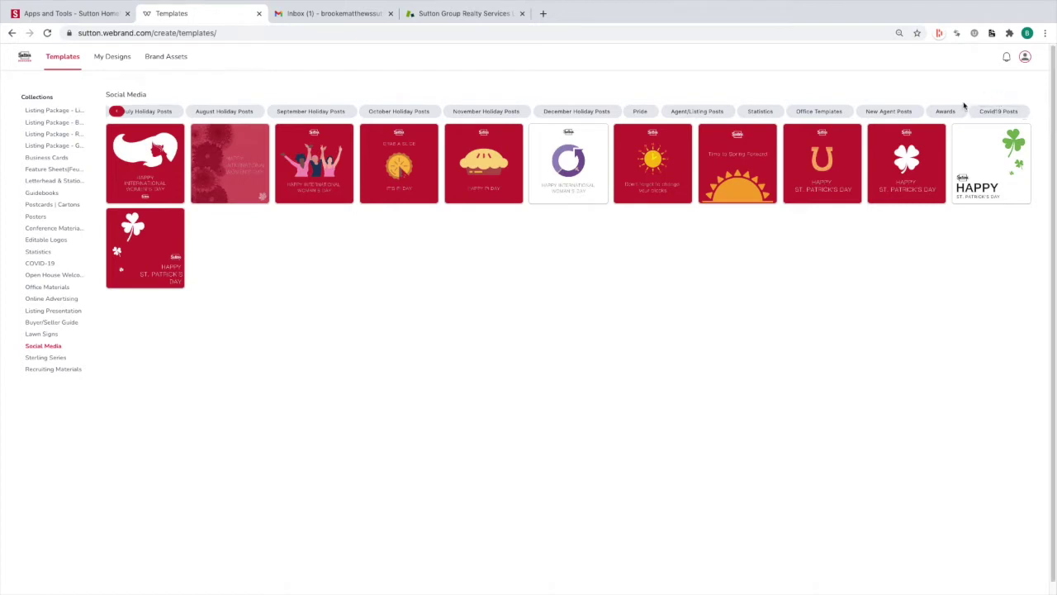
pyautogui.moveTo(705, 137)
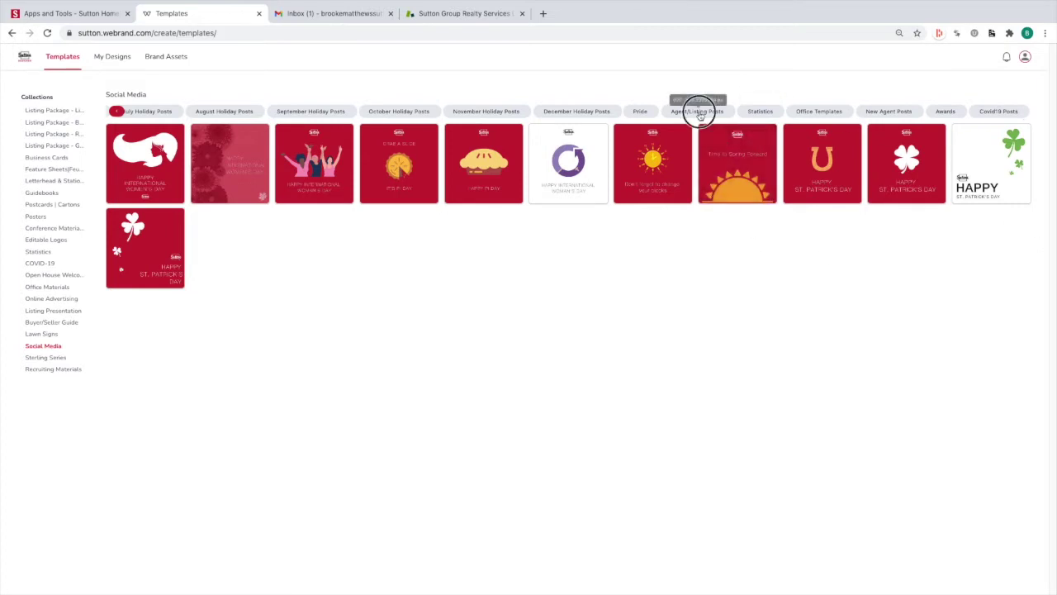
pyautogui.click(699, 112)
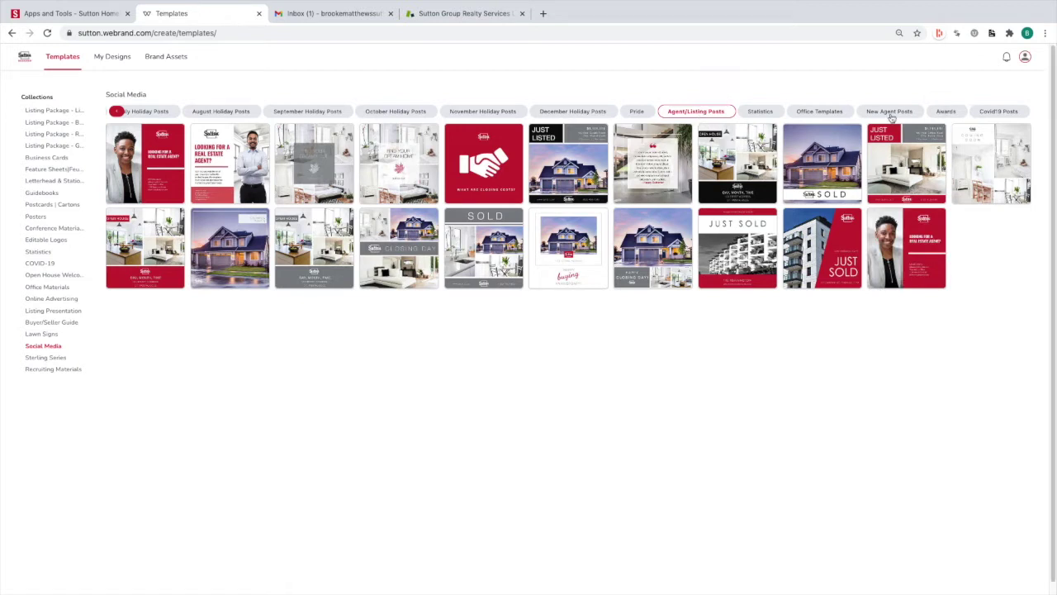
pyautogui.click(891, 114)
pyautogui.click(958, 113)
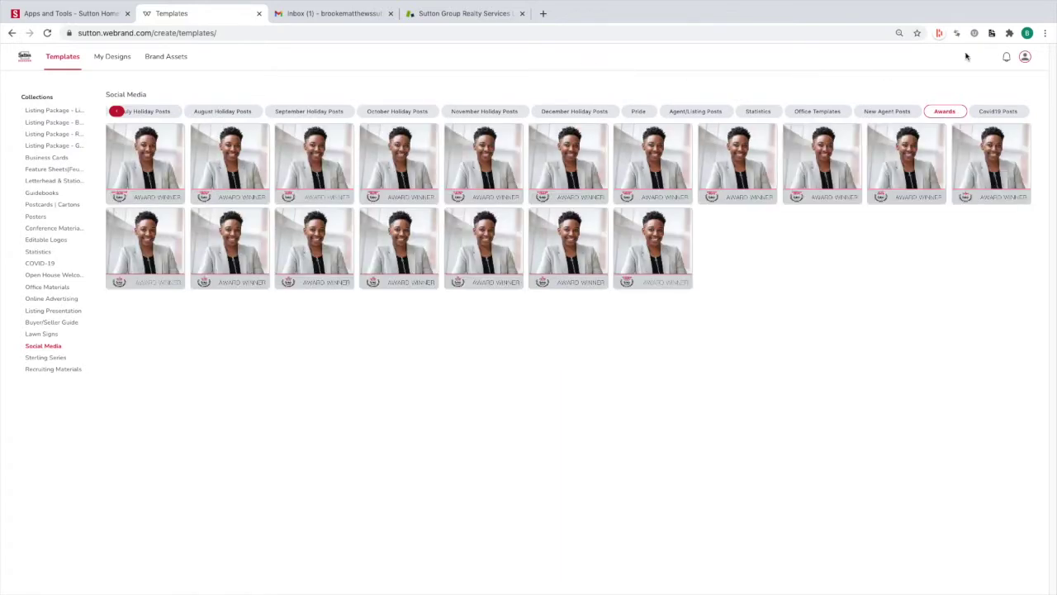
pyautogui.moveTo(109, 159)
# Add a second Main Palette colour, cycling RGB/HSL/hex values and dragging its hue and shade
pyautogui.click(160, 60)
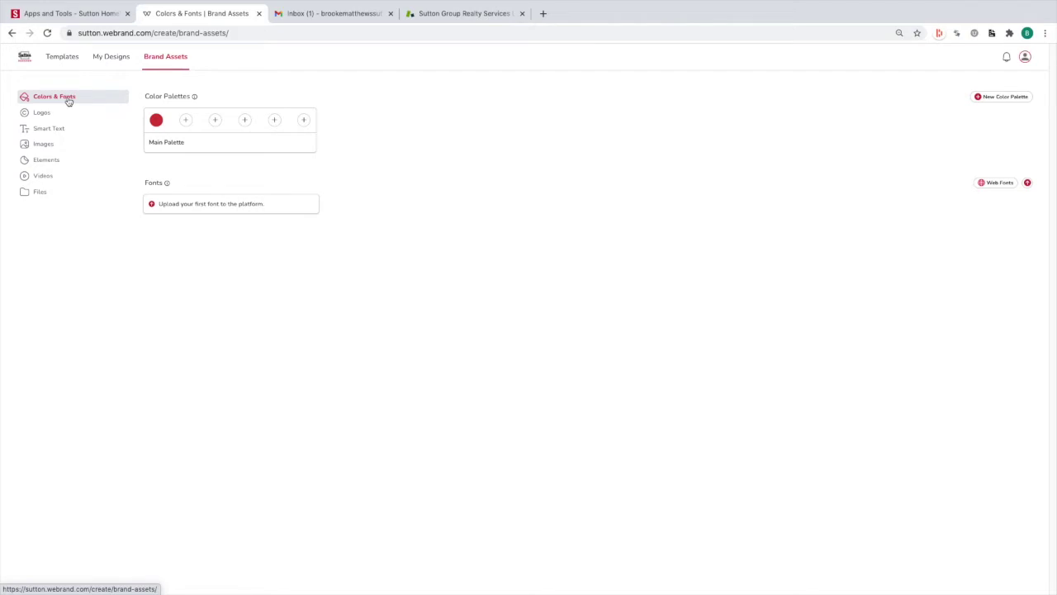
pyautogui.click(185, 121)
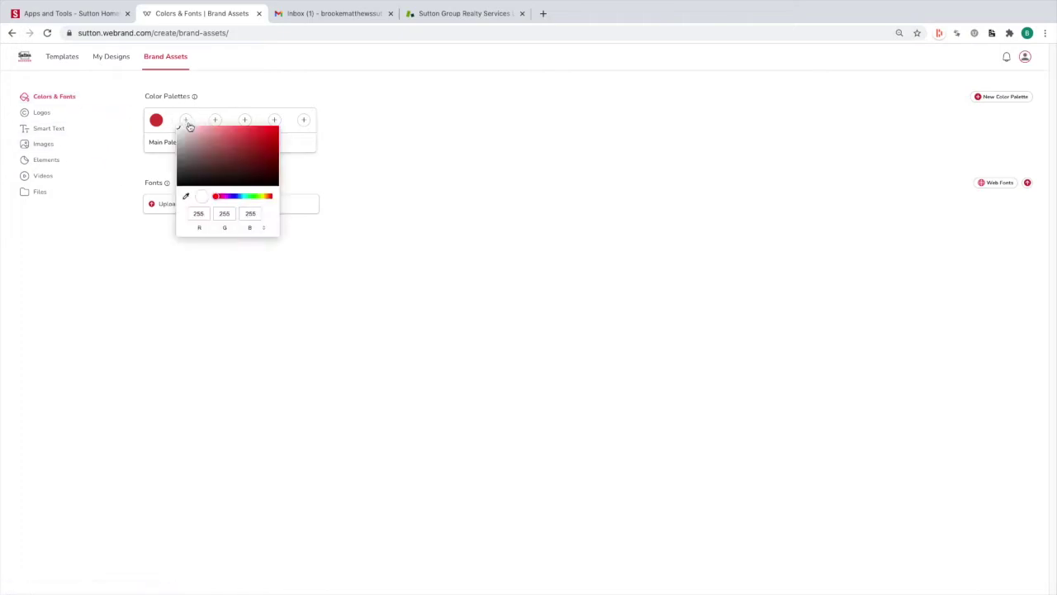
pyautogui.click(196, 217)
pyautogui.click(263, 229)
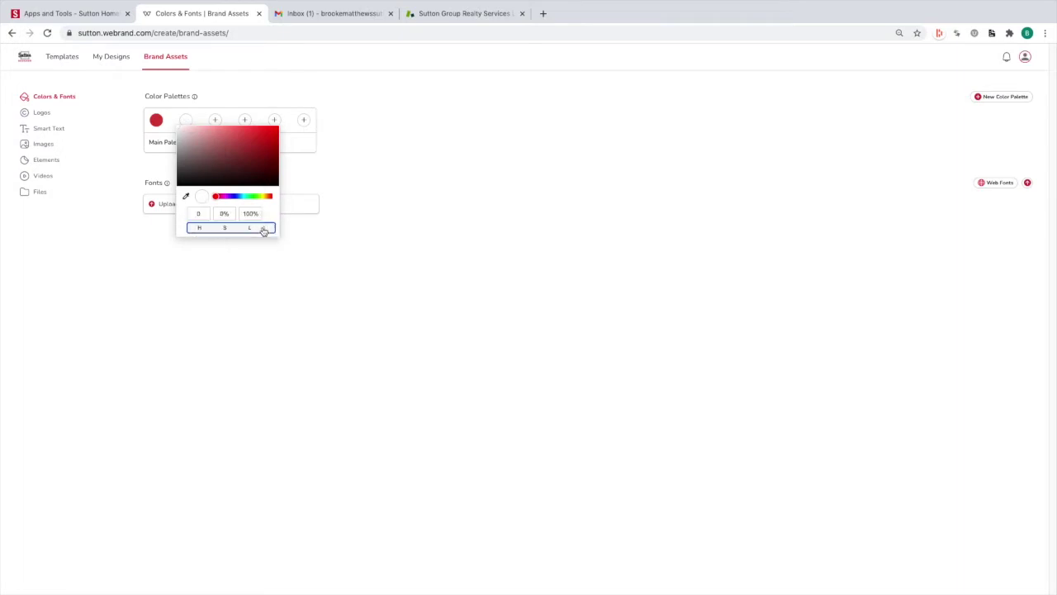
pyautogui.click(263, 229)
pyautogui.click(263, 228)
pyautogui.moveTo(218, 200)
pyautogui.mouseDown()
pyautogui.moveTo(268, 219)
pyautogui.moveTo(206, 201)
pyautogui.moveTo(276, 209)
pyautogui.moveTo(215, 205)
pyautogui.mouseUp()
pyautogui.moveTo(267, 139)
pyautogui.mouseDown()
pyautogui.moveTo(236, 137)
pyautogui.moveTo(234, 153)
pyautogui.moveTo(203, 134)
pyautogui.moveTo(236, 173)
pyautogui.moveTo(218, 151)
pyautogui.moveTo(231, 146)
pyautogui.moveTo(213, 171)
pyautogui.moveTo(218, 158)
pyautogui.mouseUp()
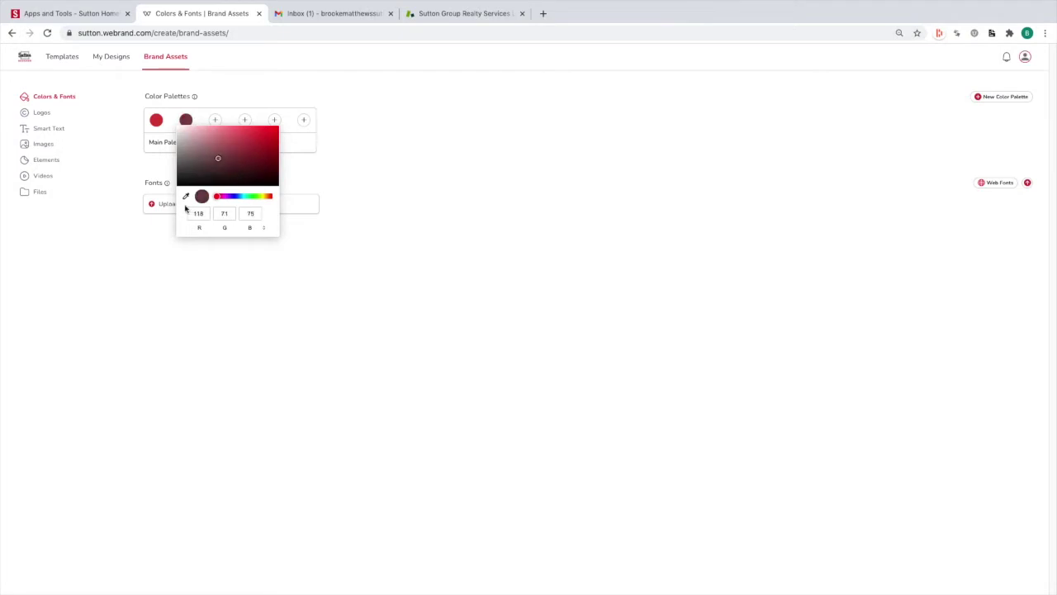
# Sample a dark grey for the new swatch, close the picker, and select the Main Palette name
pyautogui.click(187, 197)
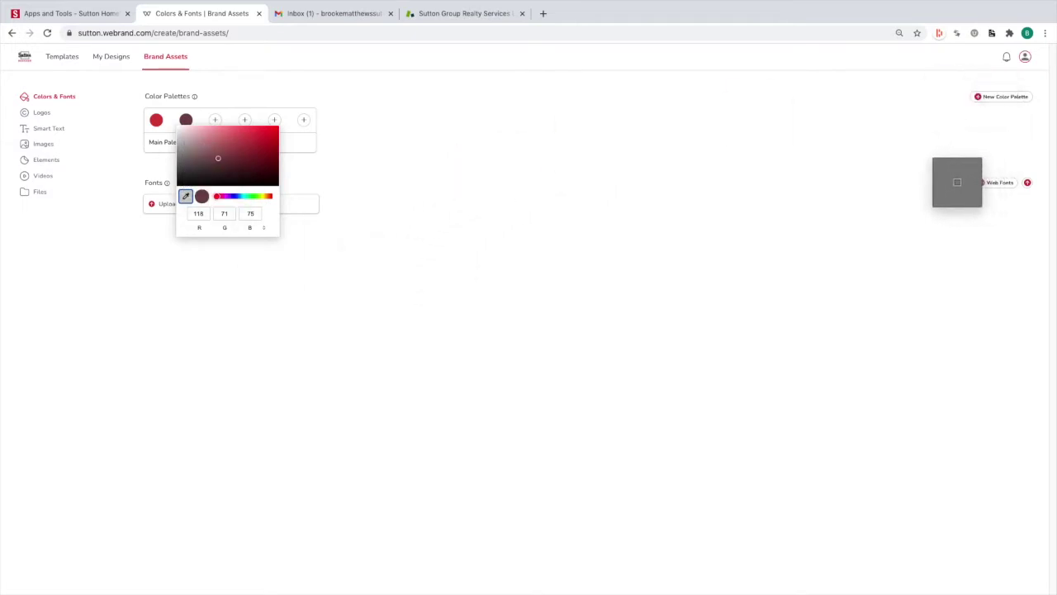
pyautogui.click(797, 66)
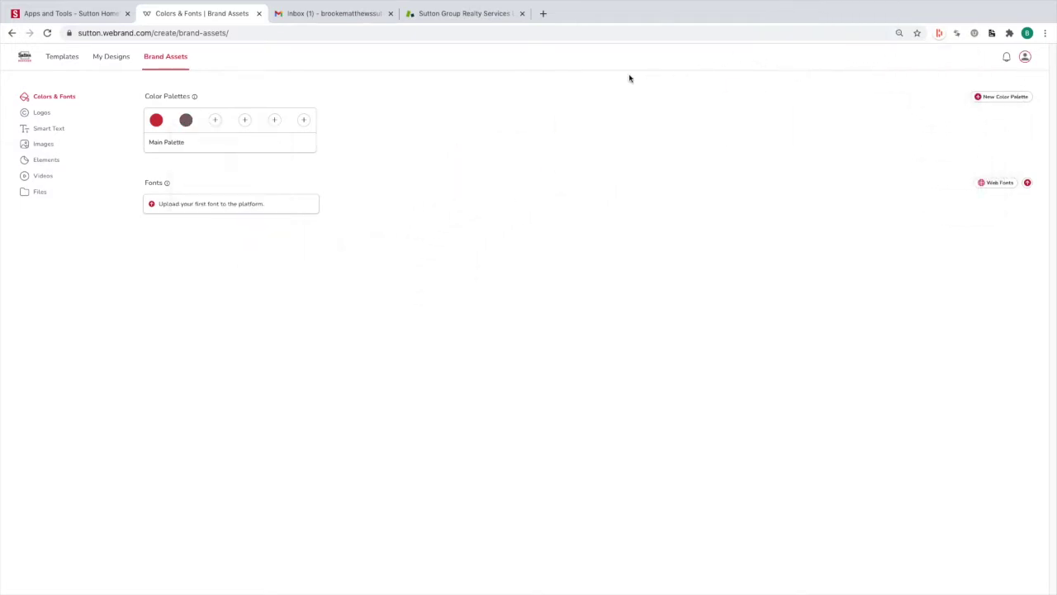
pyautogui.click(185, 120)
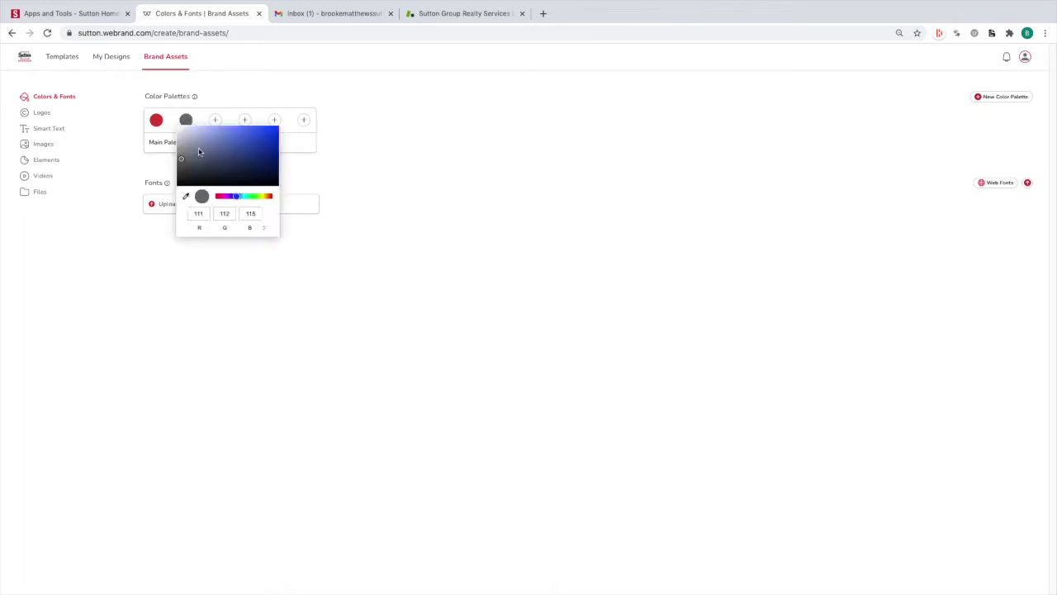
pyautogui.click(377, 154)
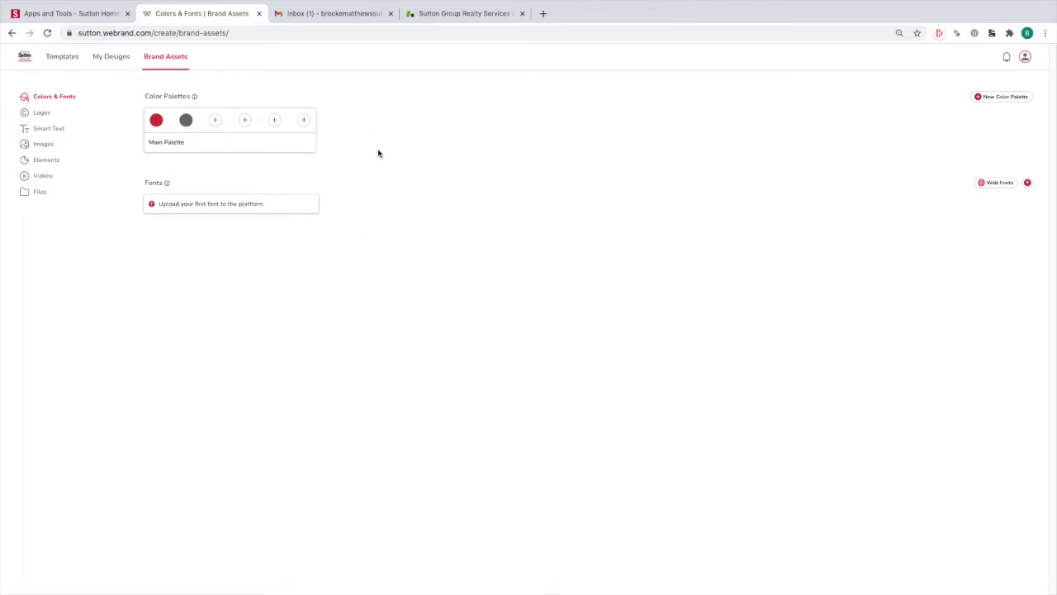
pyautogui.click(166, 142)
pyautogui.moveTo(185, 146); pyautogui.dragTo(132, 139)
# Keep the palette name unchanged, dismiss the brand font upload window, and go to Logos
pyautogui.click(452, 240)
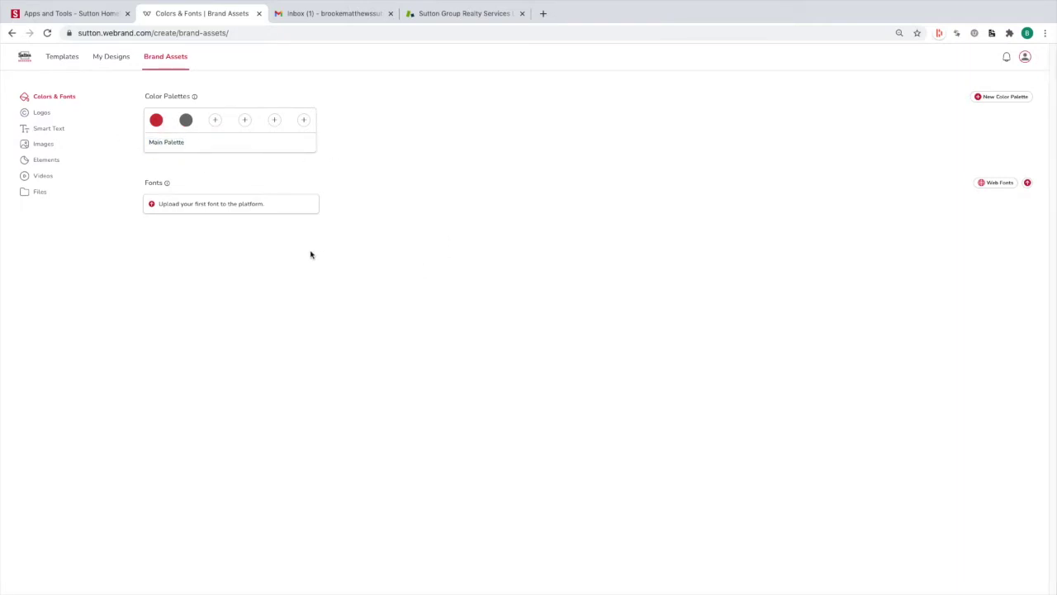
pyautogui.click(173, 203)
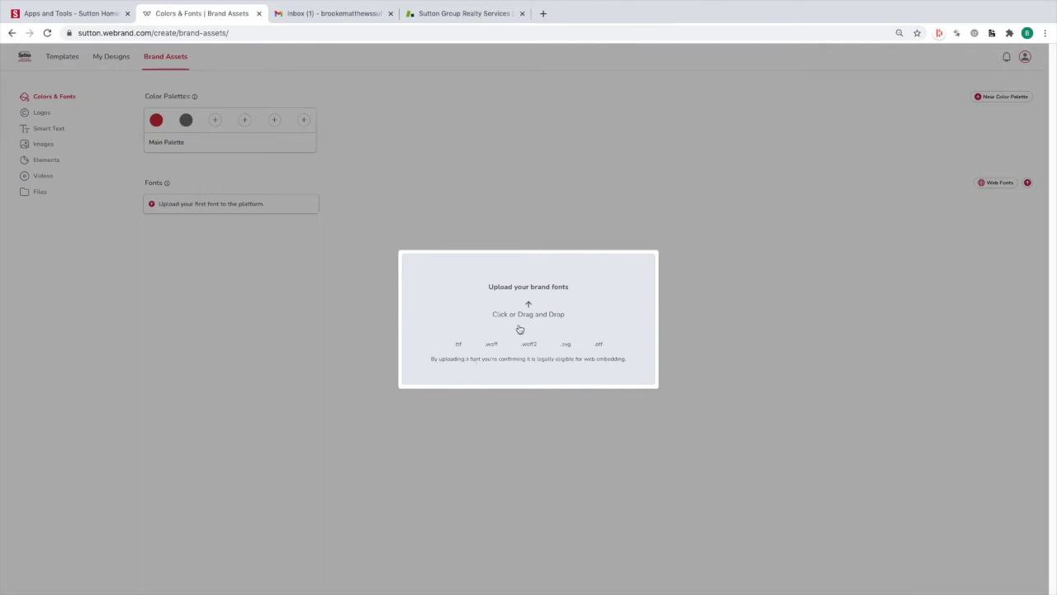
pyautogui.click(285, 328)
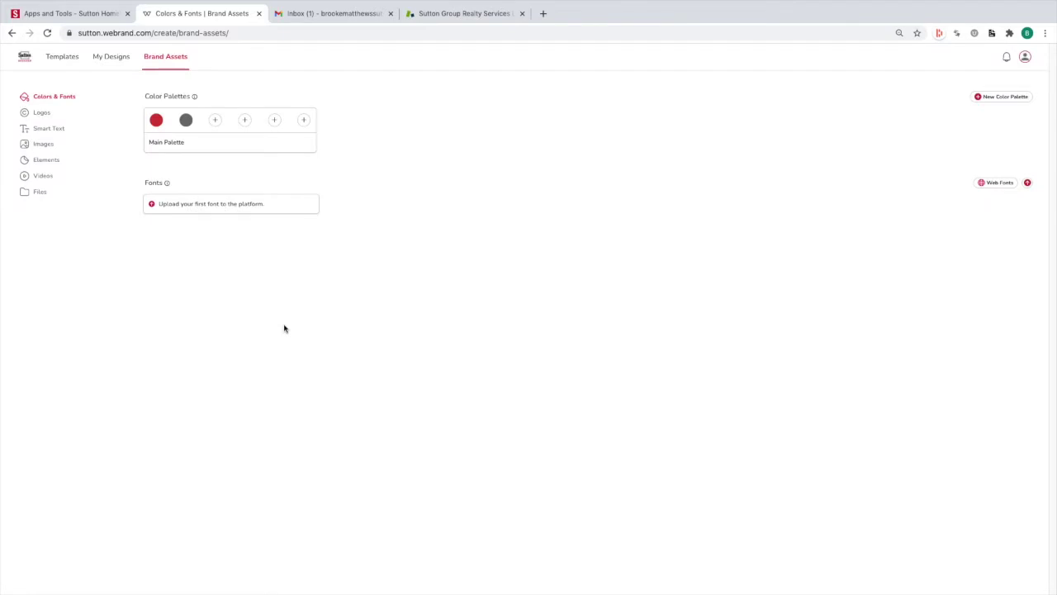
pyautogui.click(44, 115)
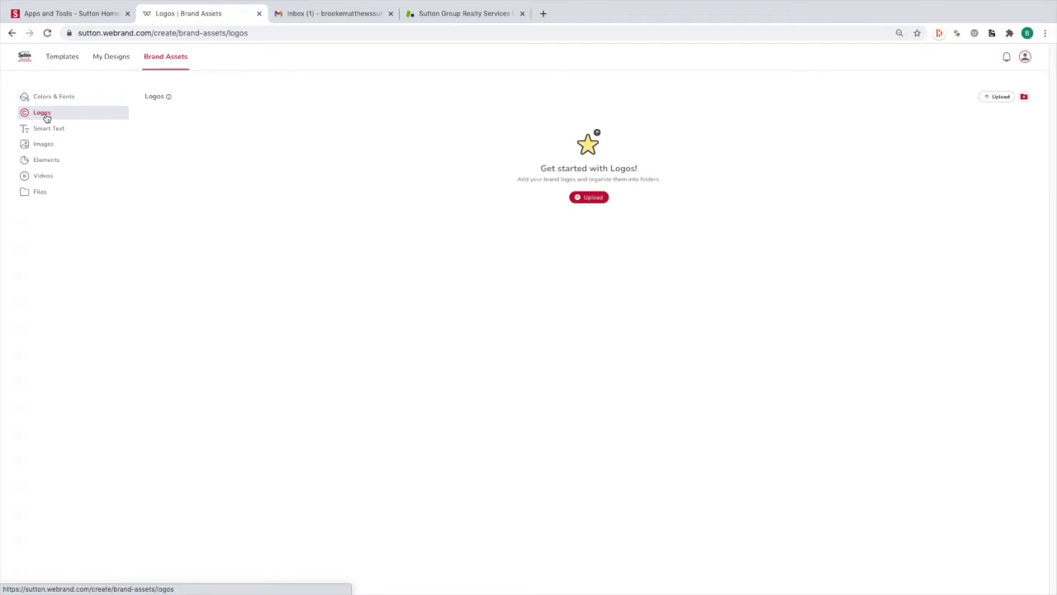
# Open and close the logo upload window without adding a logo, then go to Smart Text
pyautogui.click(594, 200)
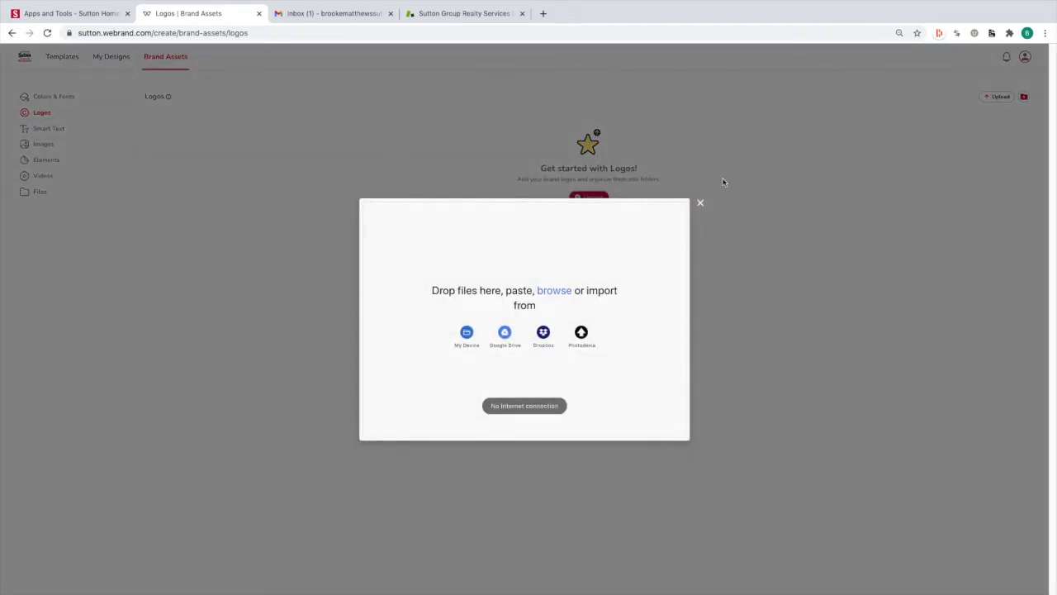
pyautogui.click(699, 204)
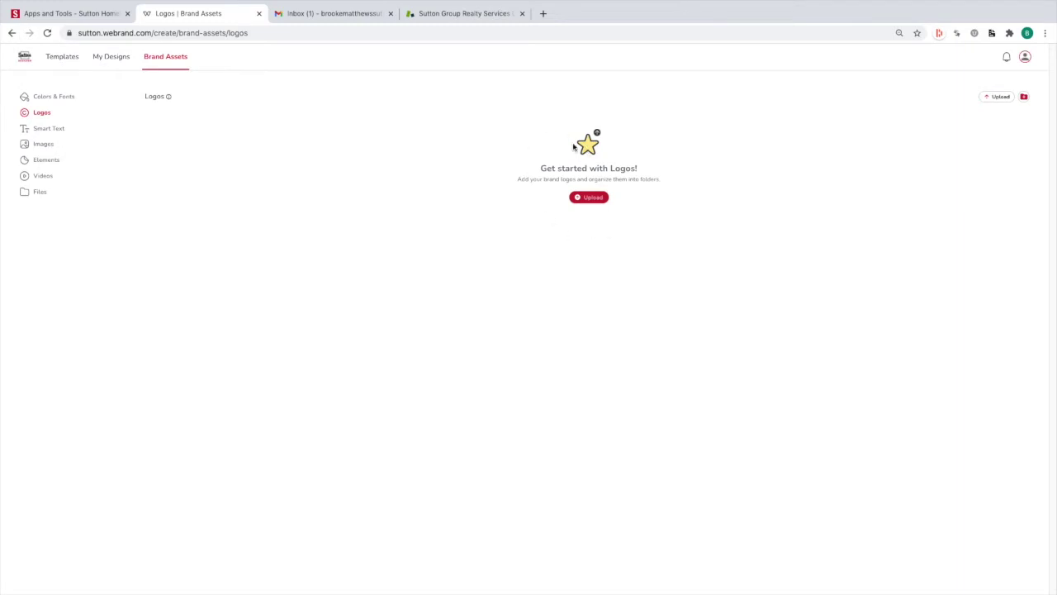
pyautogui.click(52, 132)
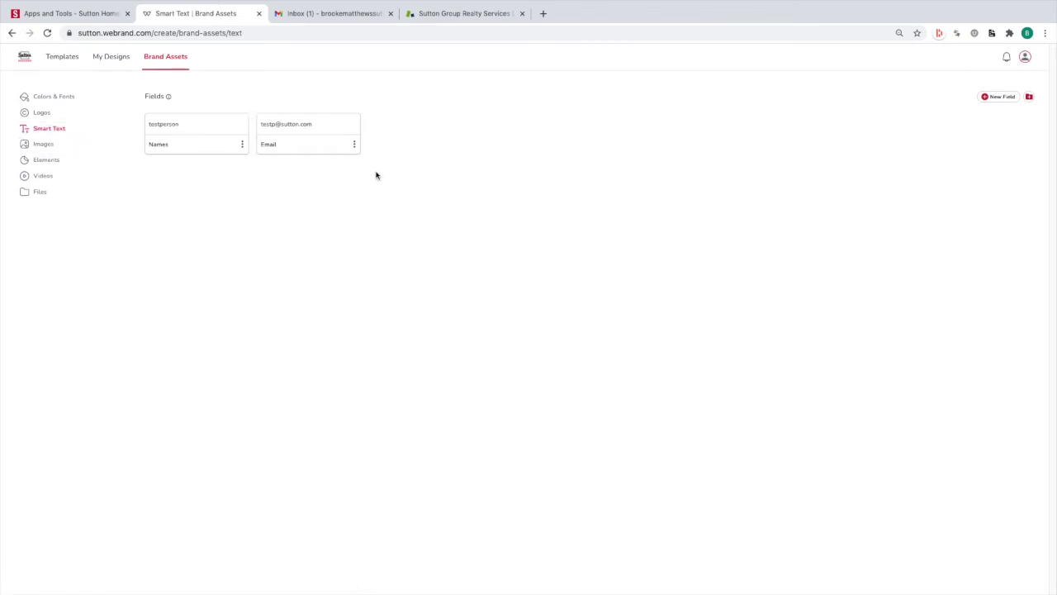
# Create a Tag Line smart text field with the value 'testing', save it, and go to Images
pyautogui.click(985, 99)
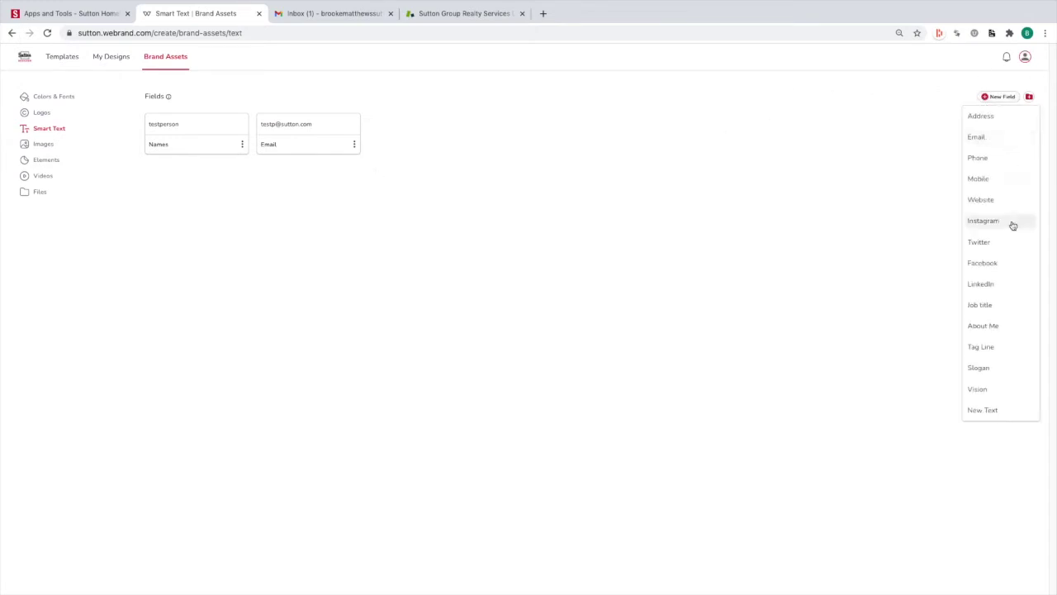
pyautogui.click(1003, 347)
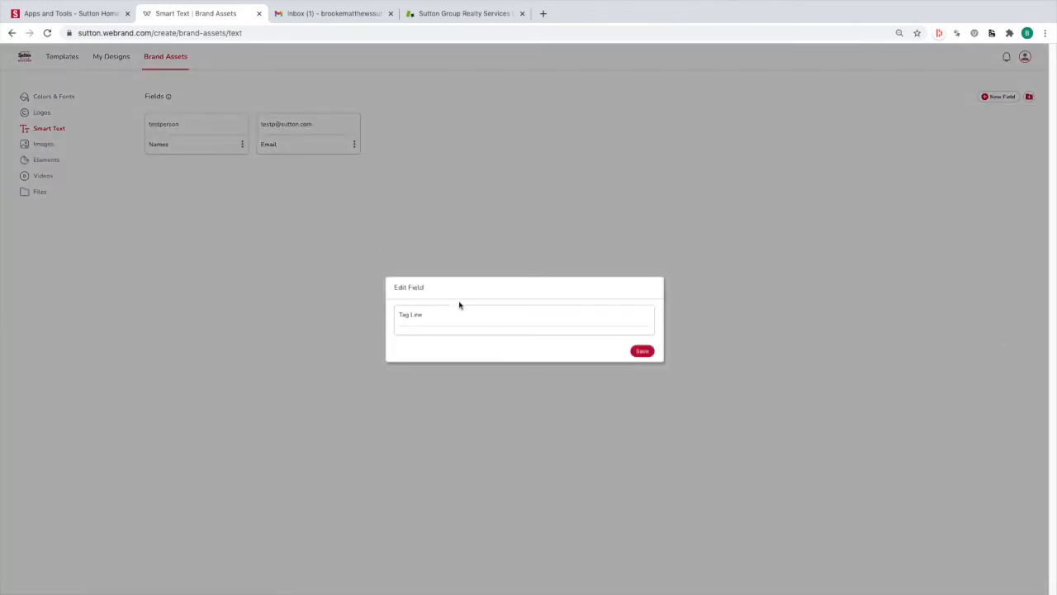
pyautogui.write('testing')
pyautogui.click(648, 351)
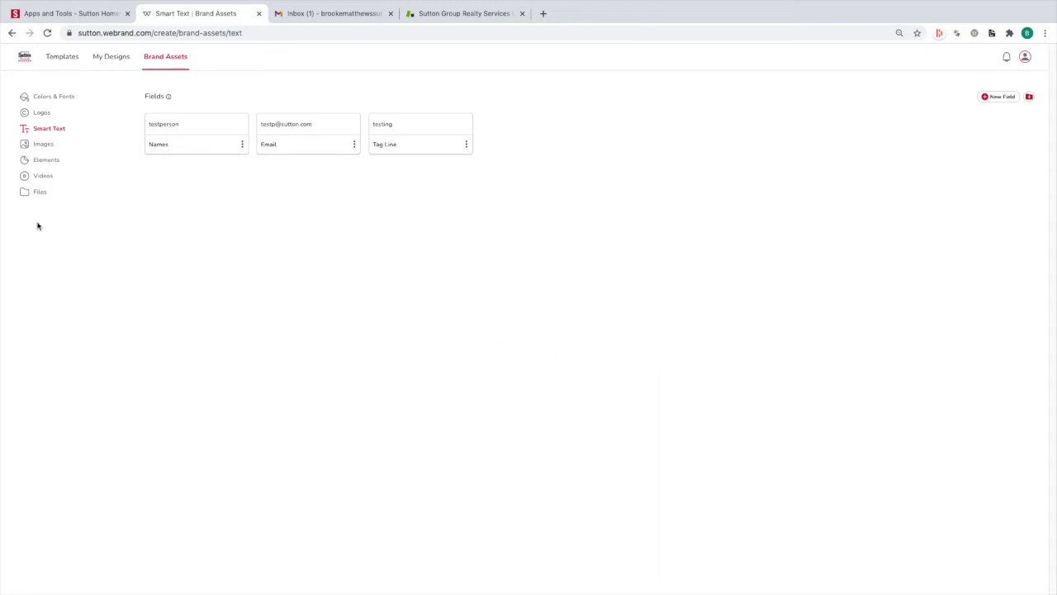
pyautogui.click(43, 144)
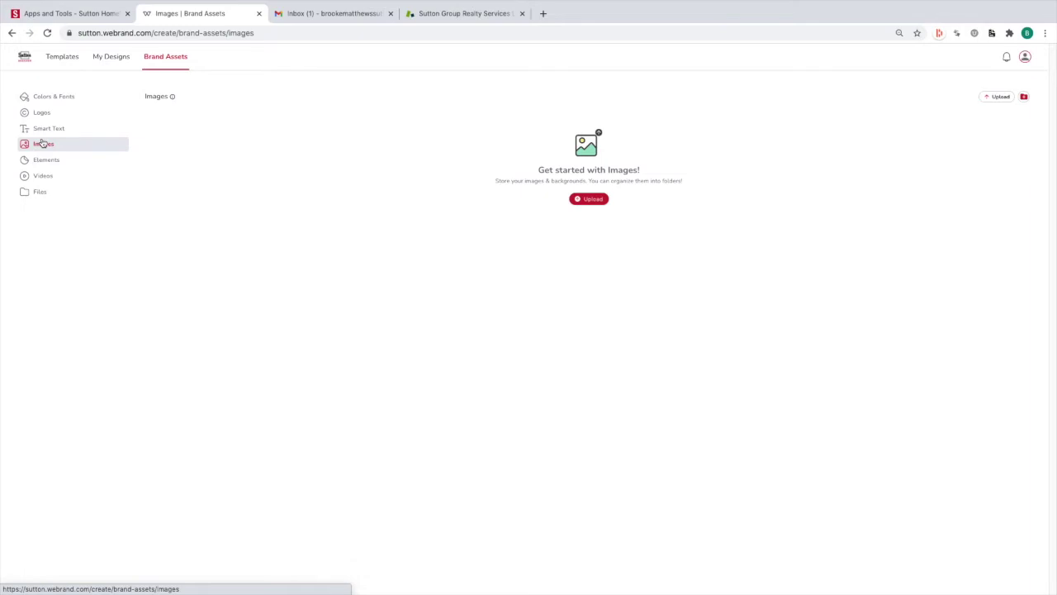
# Look through the Elements, Files and Videos brand assets, then return to the Templates library
pyautogui.click(26, 161)
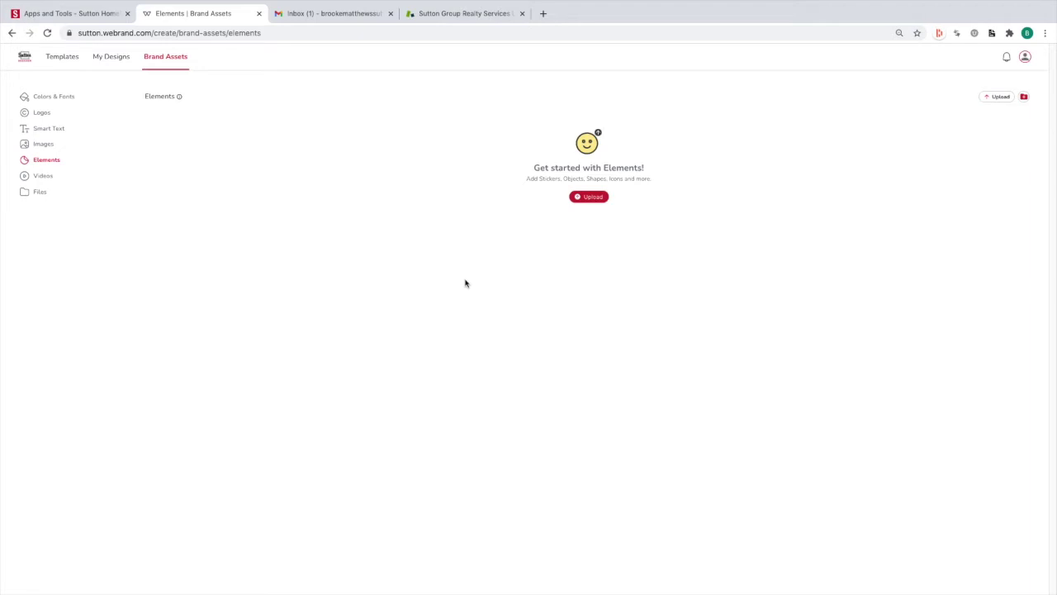
pyautogui.click(52, 199)
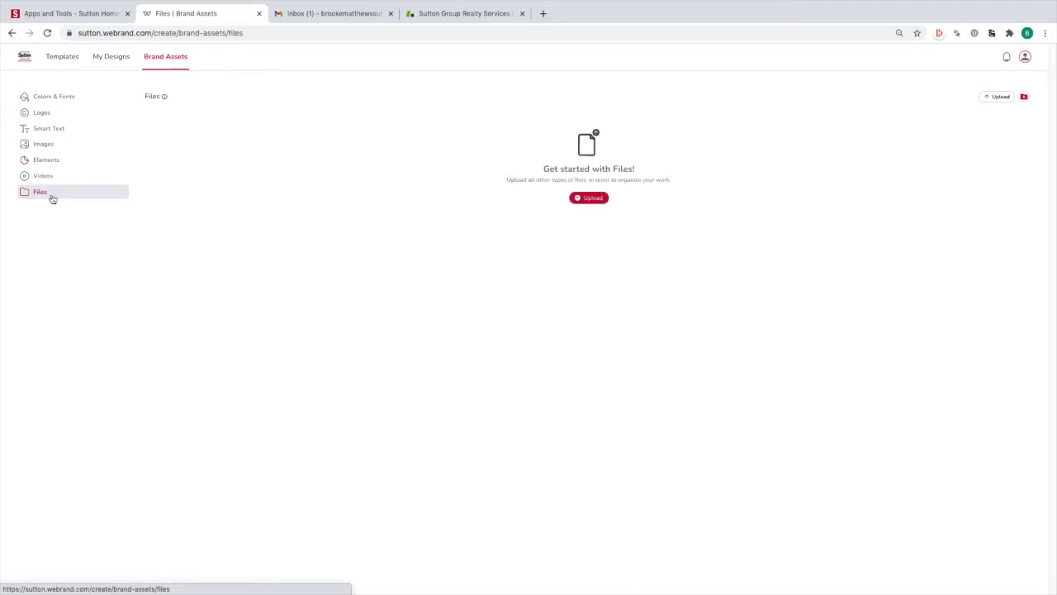
pyautogui.click(52, 177)
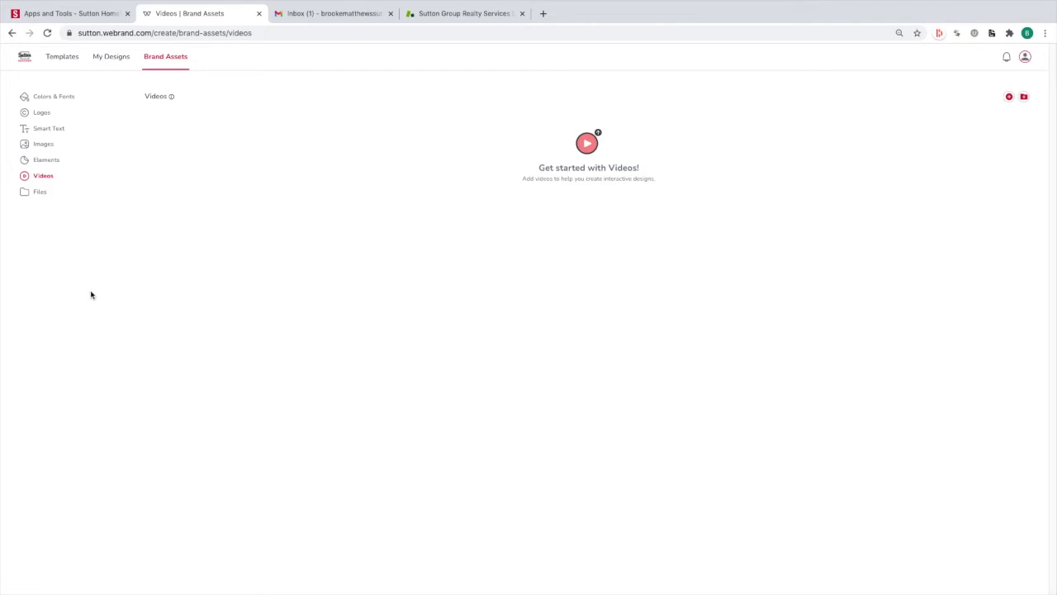
pyautogui.click(62, 56)
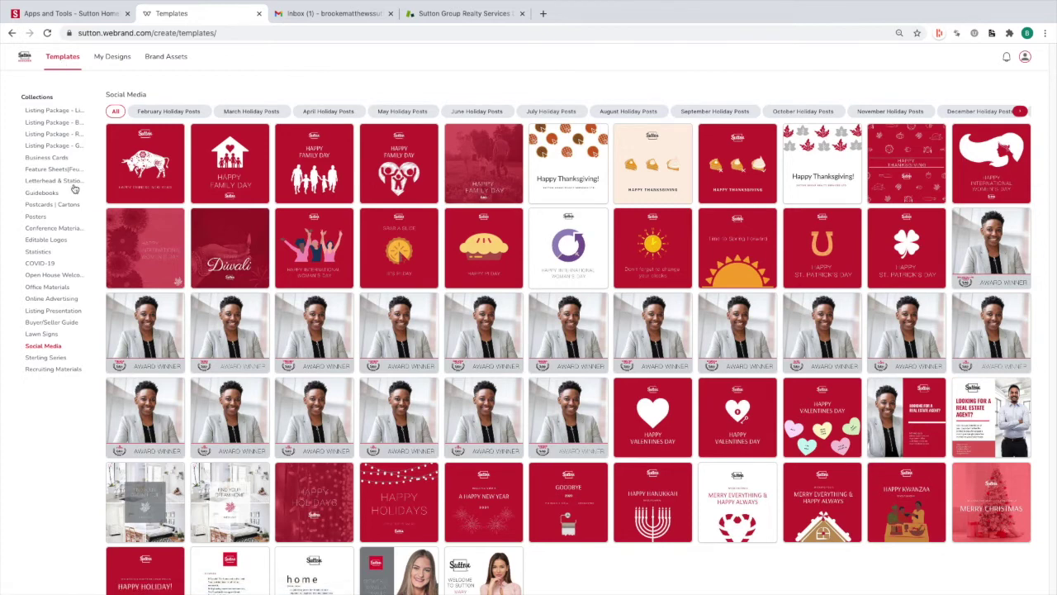
# Filter the Feature Sheets collection to 11X17 and start a design from the Modern Simple Feature Sheet
pyautogui.click(48, 145)
pyautogui.click(51, 158)
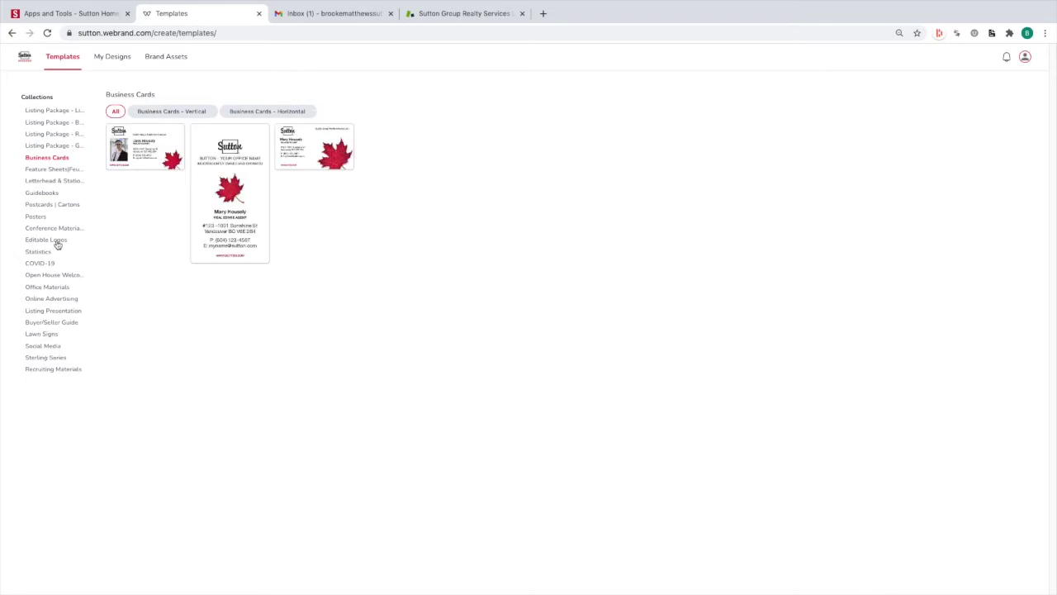
pyautogui.click(60, 172)
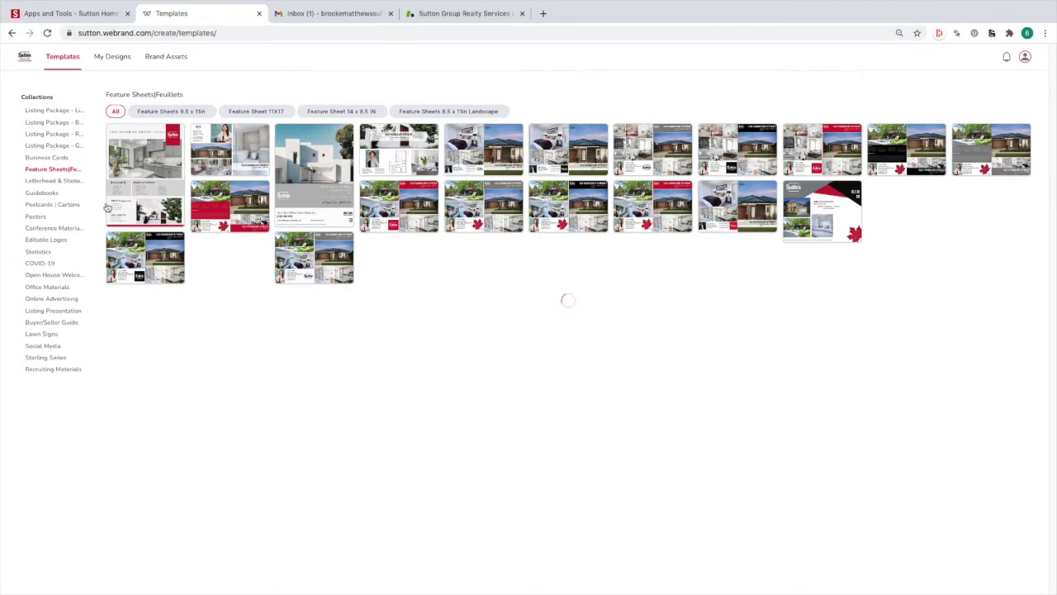
pyautogui.click(278, 112)
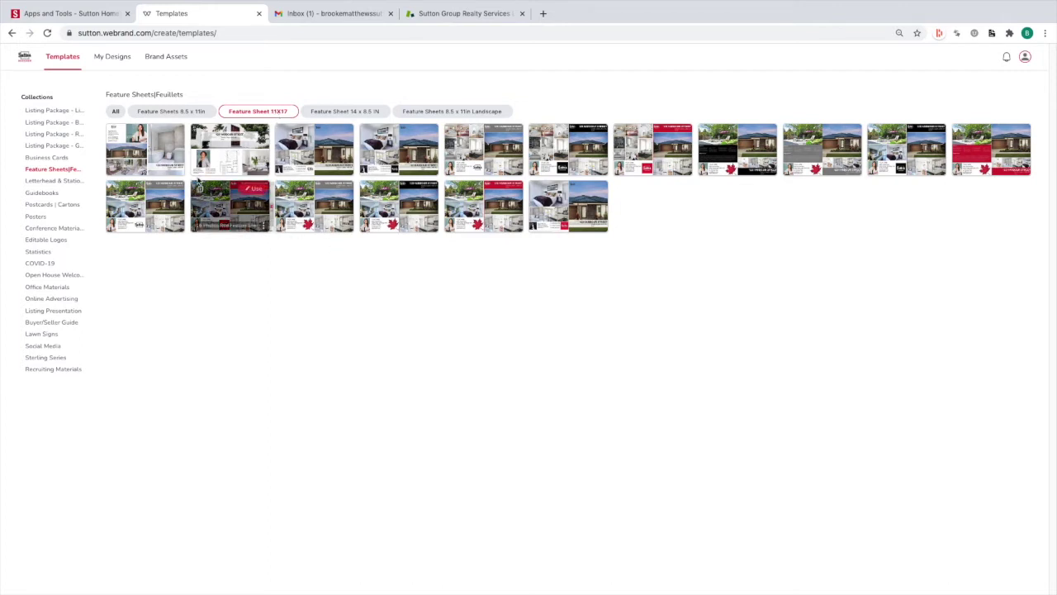
pyautogui.moveTo(213, 162)
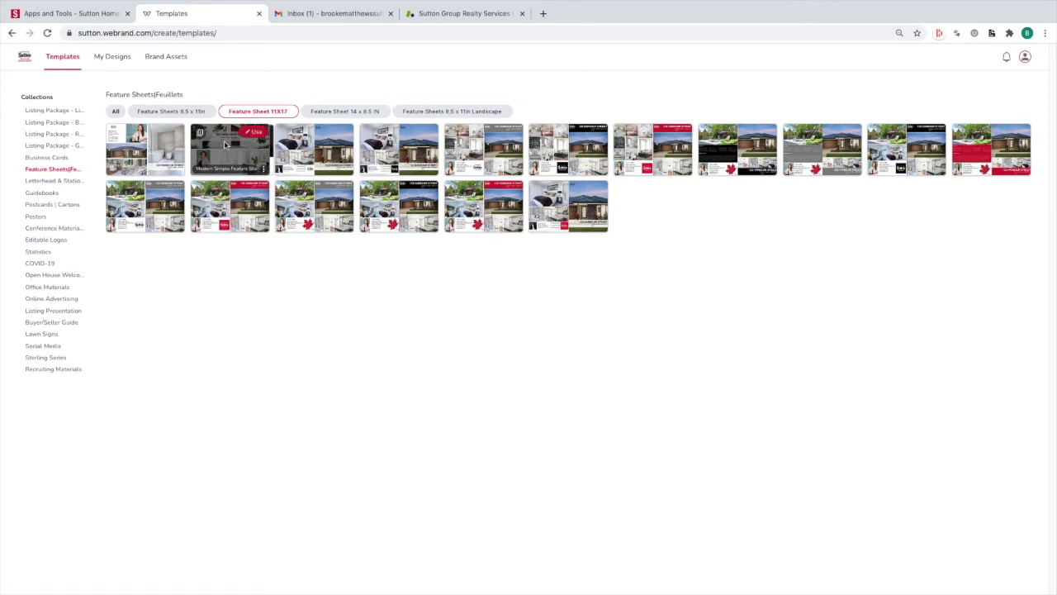
pyautogui.click(254, 134)
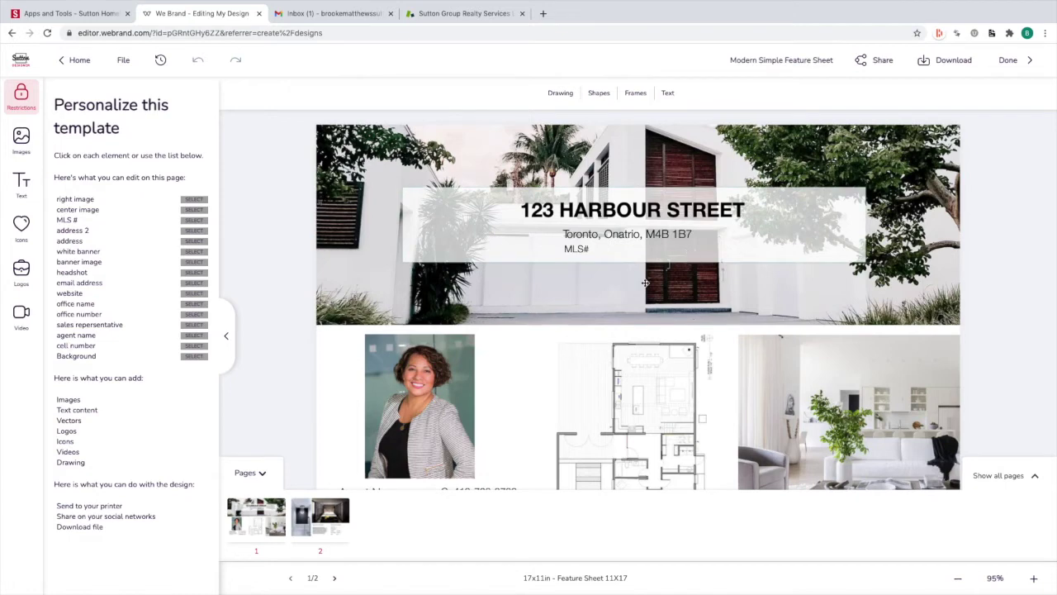
# Collapse the page thumbnails to view the whole sheet and show the saved text assets
pyautogui.click(248, 473)
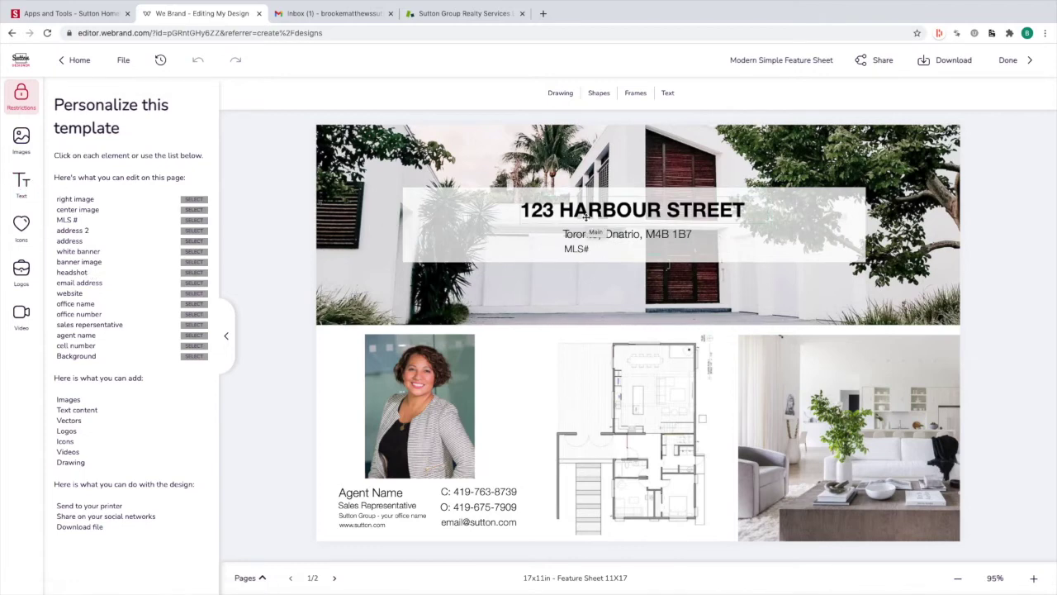
pyautogui.click(11, 179)
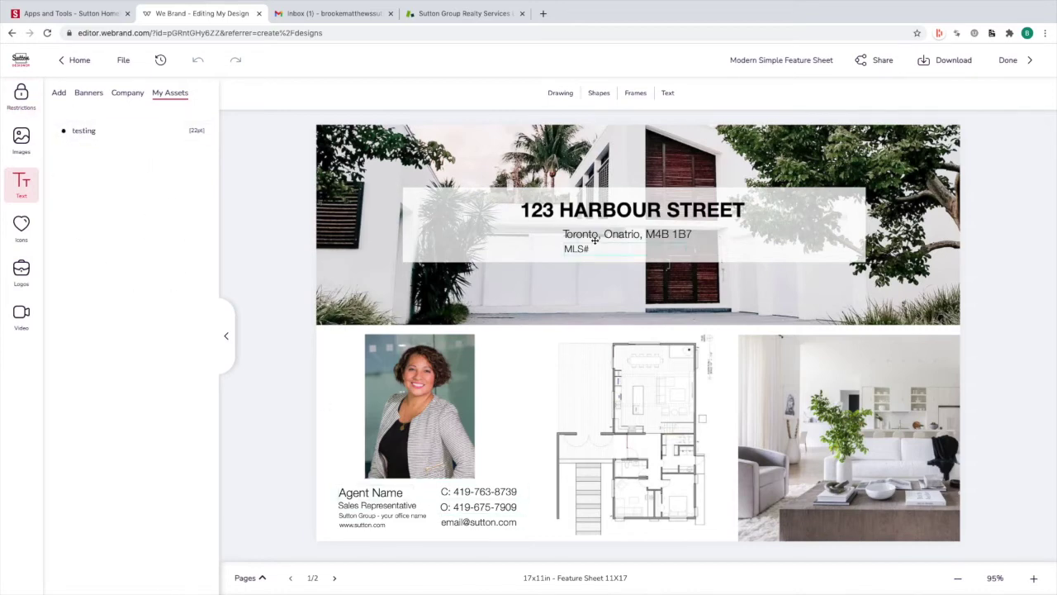
# Replace '123 HARBOUR' in the headline address with '15638' before STREET
pyautogui.doubleClick(599, 211)
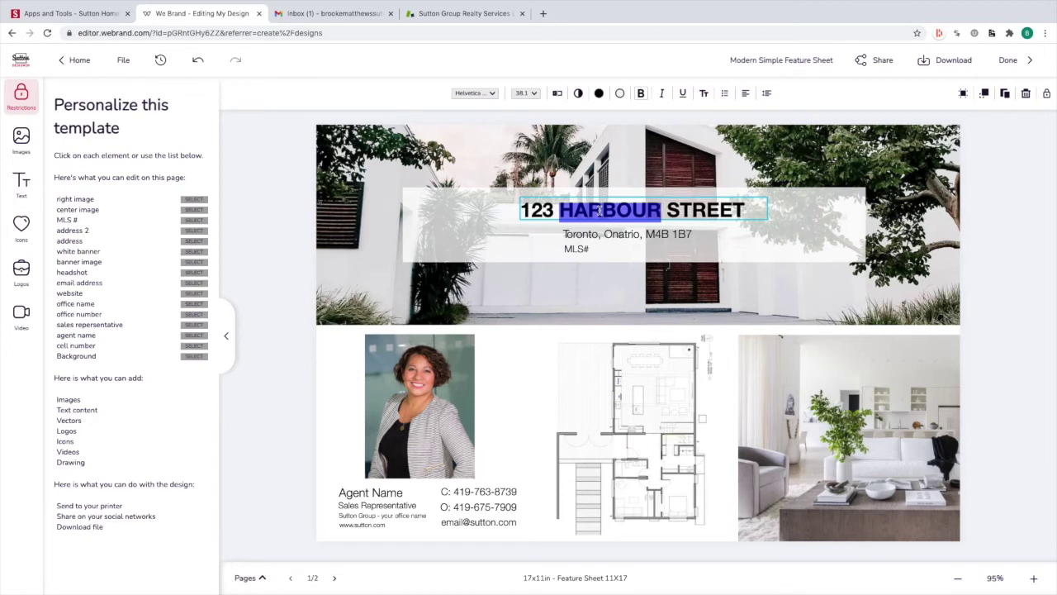
pyautogui.press('Right')
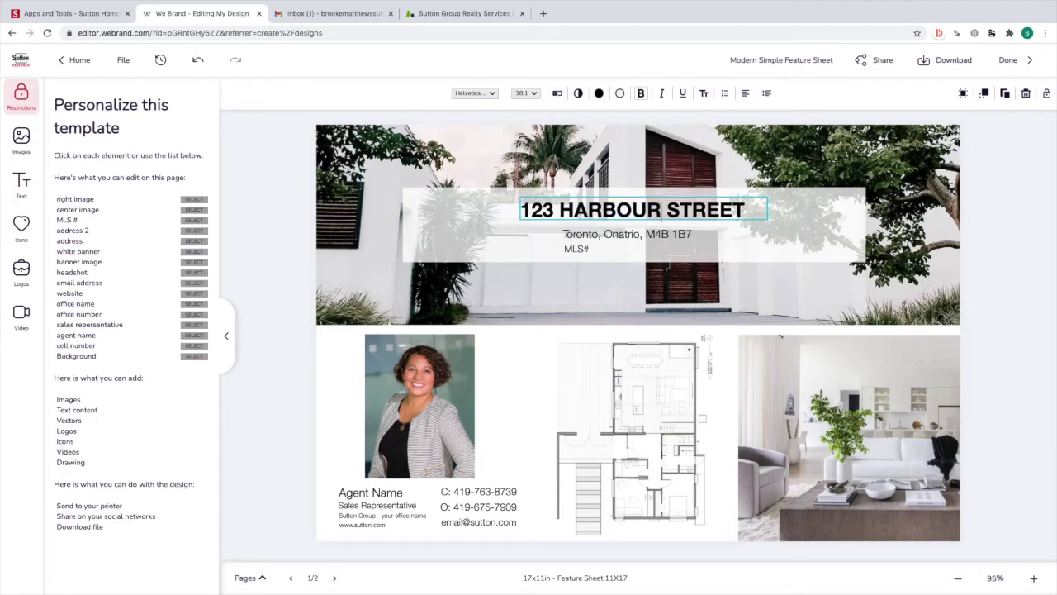
pyautogui.press('BackSpace')
pyautogui.press('BackSpace')
pyautogui.press('BackSpace')
pyautogui.press('BackSpace')
pyautogui.press('BackSpace')
pyautogui.press('BackSpace')
pyautogui.press('BackSpace')
pyautogui.press('BackSpace')
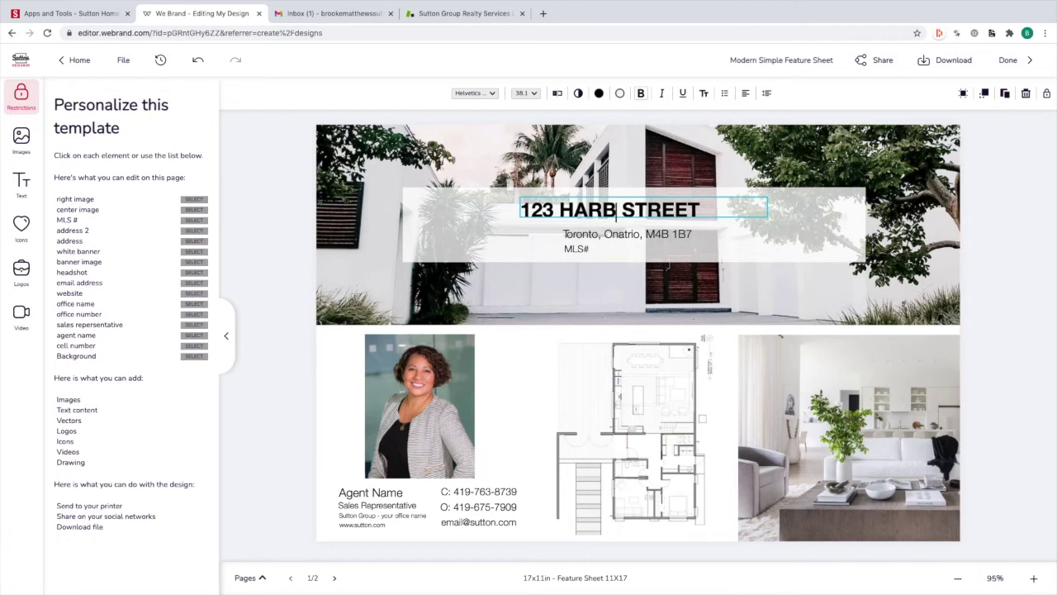
pyautogui.press('BackSpace')
pyautogui.press('BackSpace')
pyautogui.press('BackSpace')
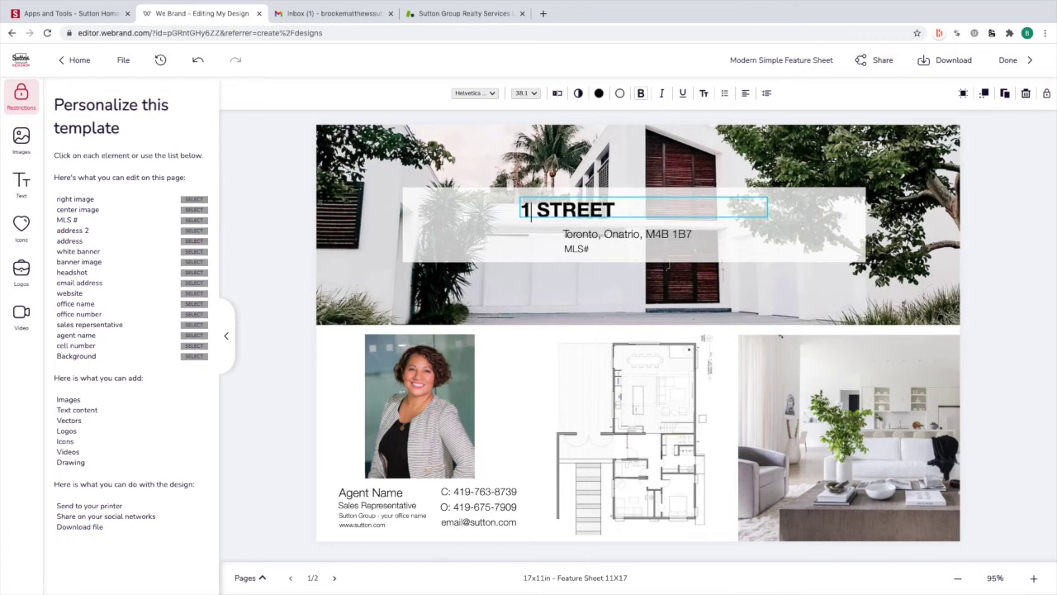
pyautogui.write('15638 b')
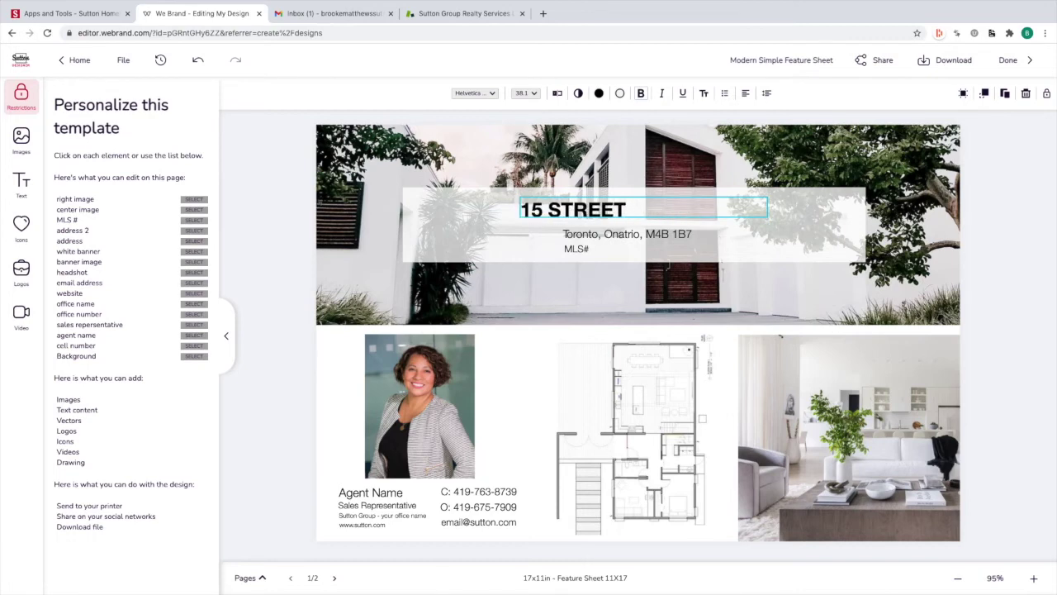